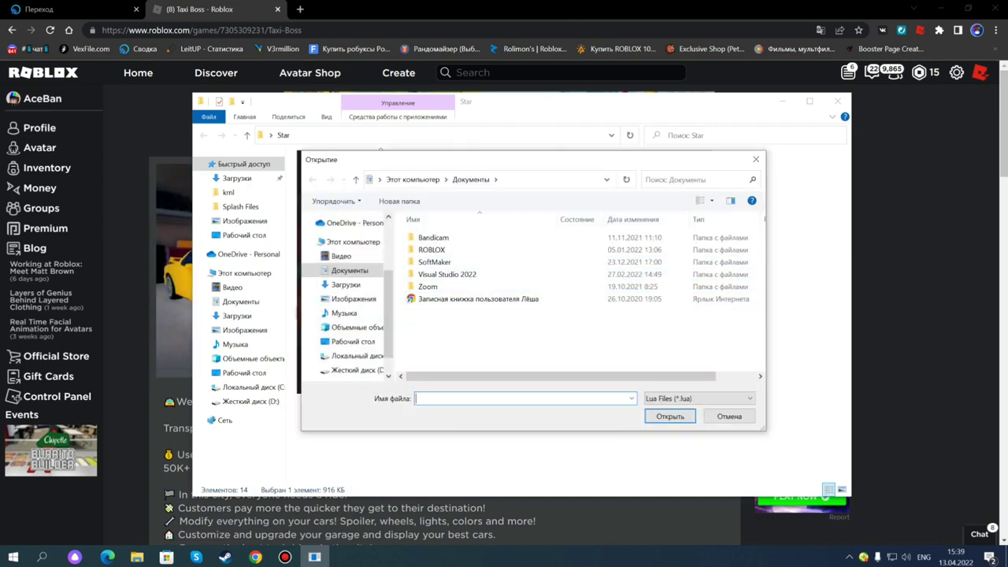
Step: Dismiss the script file dialog and open the Star program's settings
{"action": "left_click", "coordinate": [756, 159]}
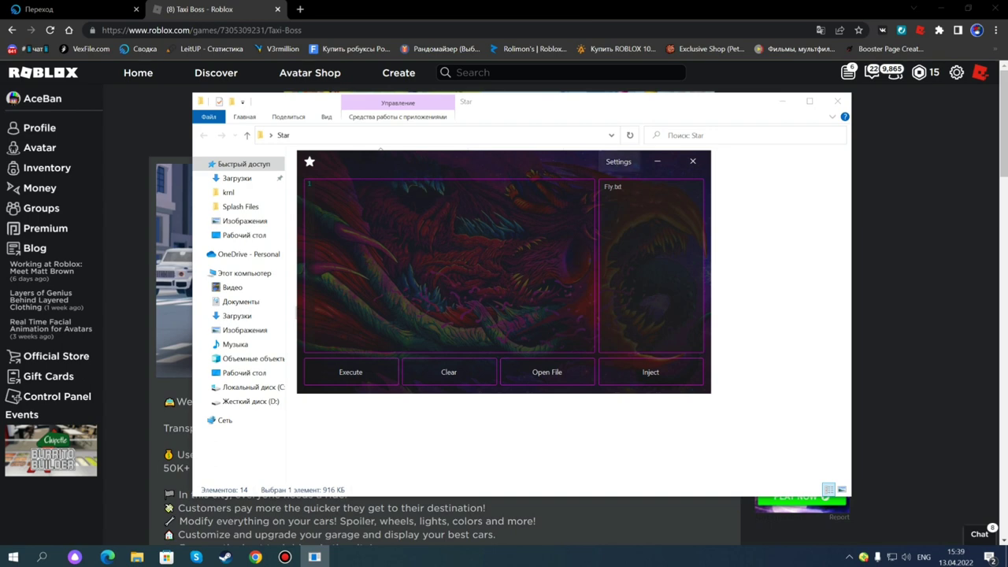
{"action": "left_click", "coordinate": [618, 161]}
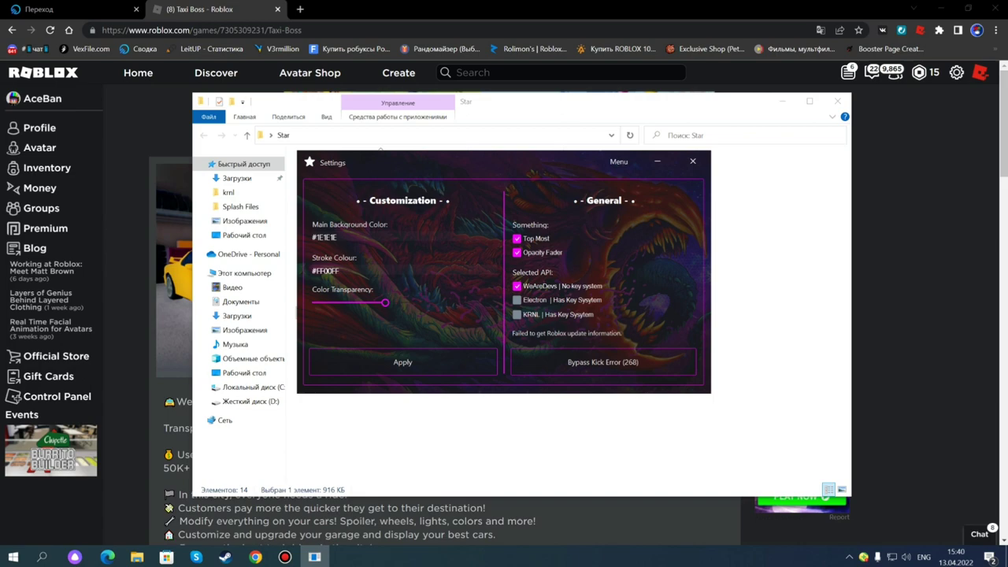
Step: Put the Star and folder windows away and search Google for "палитра цветов" in a new browser tab
{"action": "left_click", "coordinate": [658, 161]}
{"action": "left_click", "coordinate": [782, 101]}
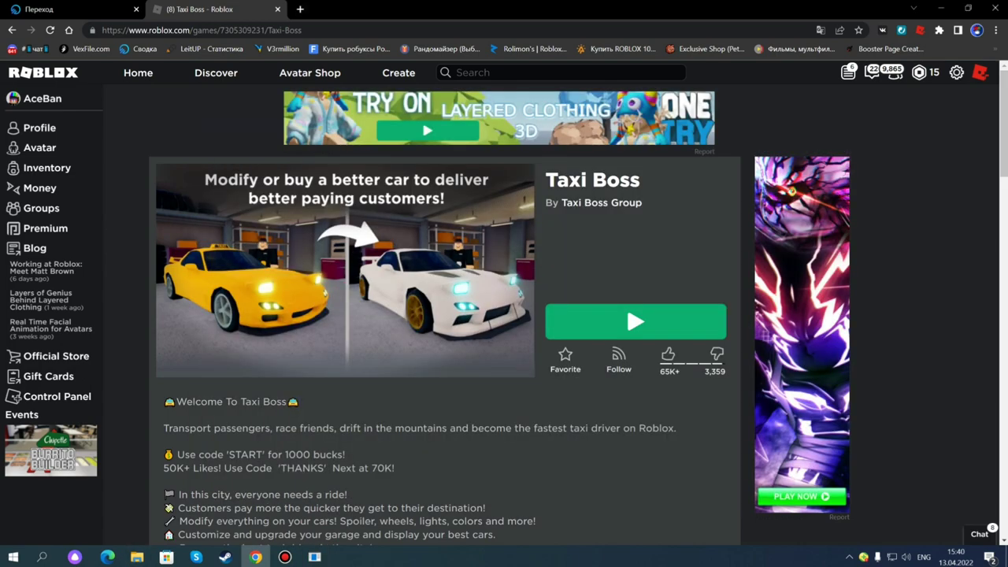
{"action": "left_click", "coordinate": [300, 8]}
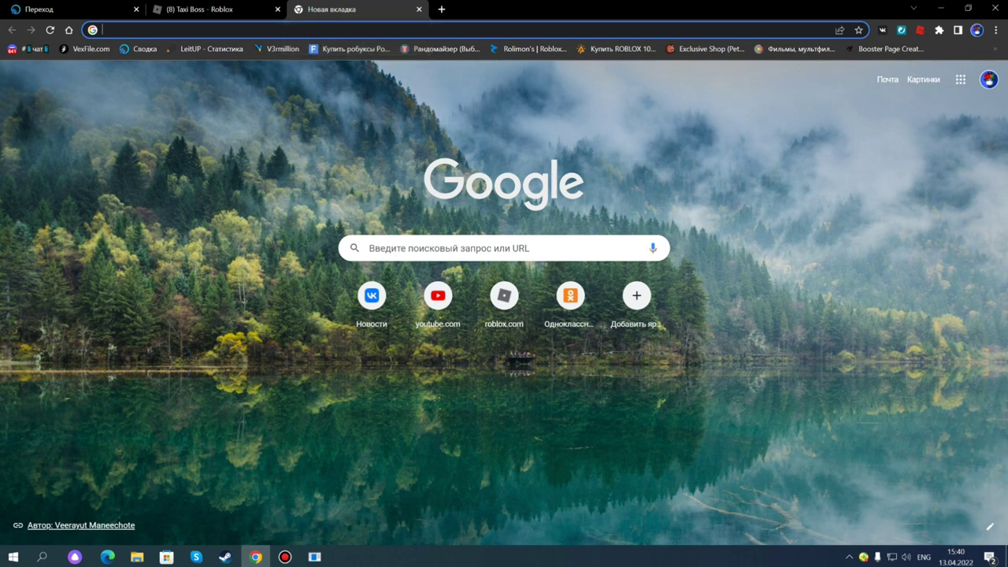
{"action": "type", "text": "gfkbnhf"}
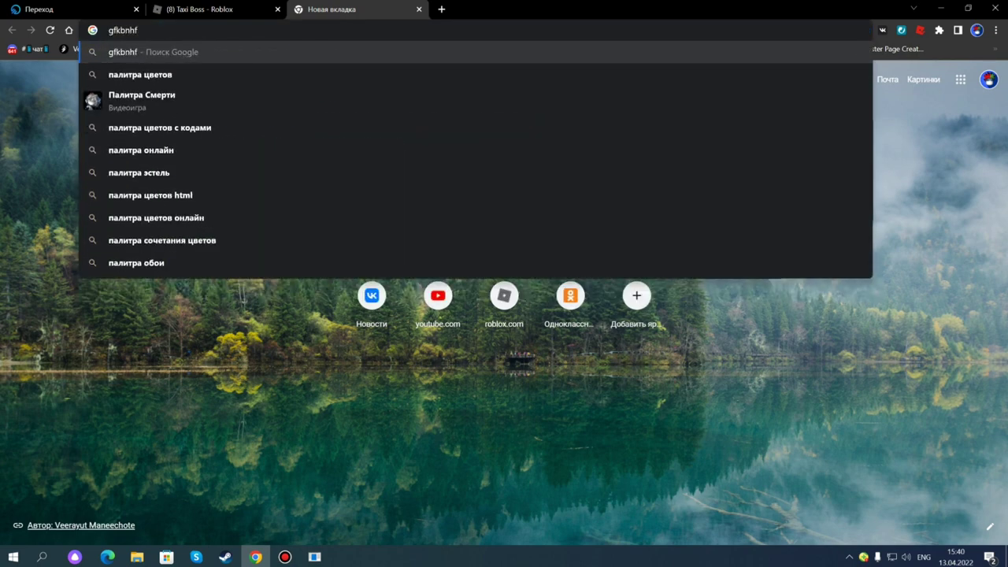
{"action": "key", "text": "Down"}
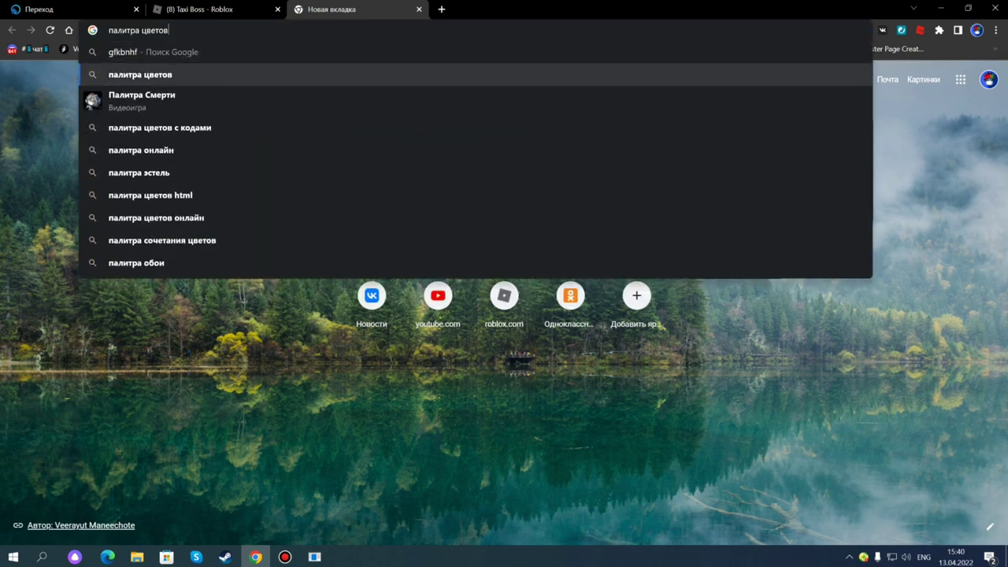
{"action": "key", "text": "Return"}
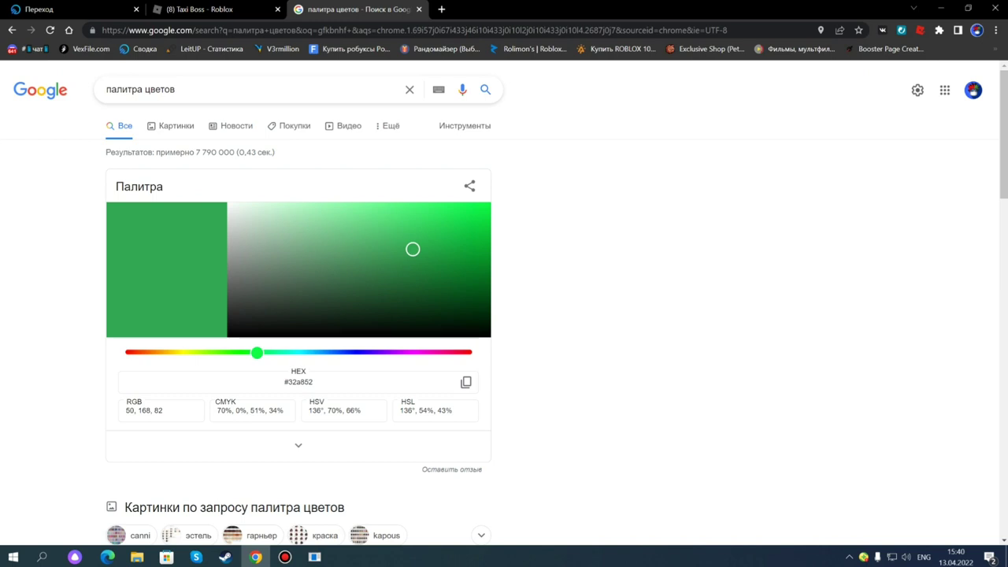
Step: Set the hue in Google's color picker to blue #3632a8 and copy the HEX code
{"action": "left_click_drag", "start_coordinate": [256, 352], "coordinate": [338, 352]}
{"action": "key", "text": "Right"}
{"action": "key", "text": "Right"}
{"action": "key", "text": "Right"}
{"action": "key", "text": "Right"}
{"action": "key", "text": "Right"}
{"action": "key", "text": "Right"}
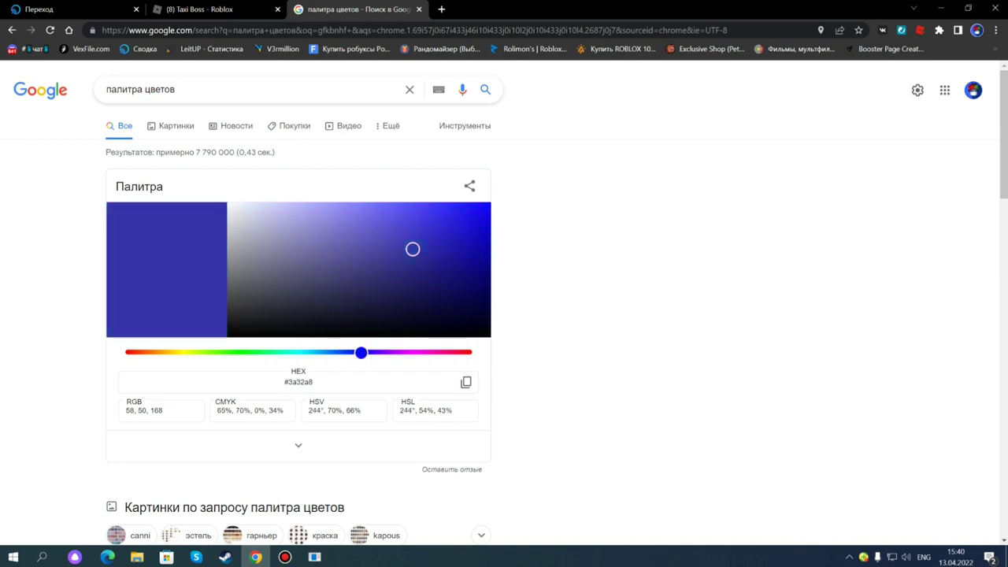
{"action": "key", "text": "Left"}
{"action": "left_click_drag", "start_coordinate": [283, 382], "coordinate": [313, 382]}
{"action": "left_click", "coordinate": [465, 381]}
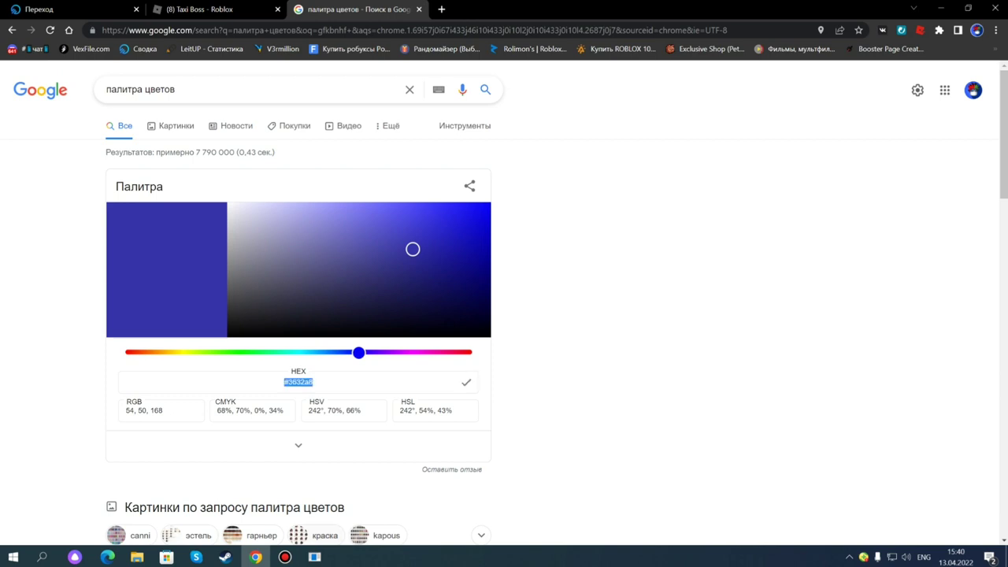
Step: Switch to Star, apply #3632a8 as the Stroke Colour, and check the look of the script screen
{"action": "left_click", "coordinate": [314, 556]}
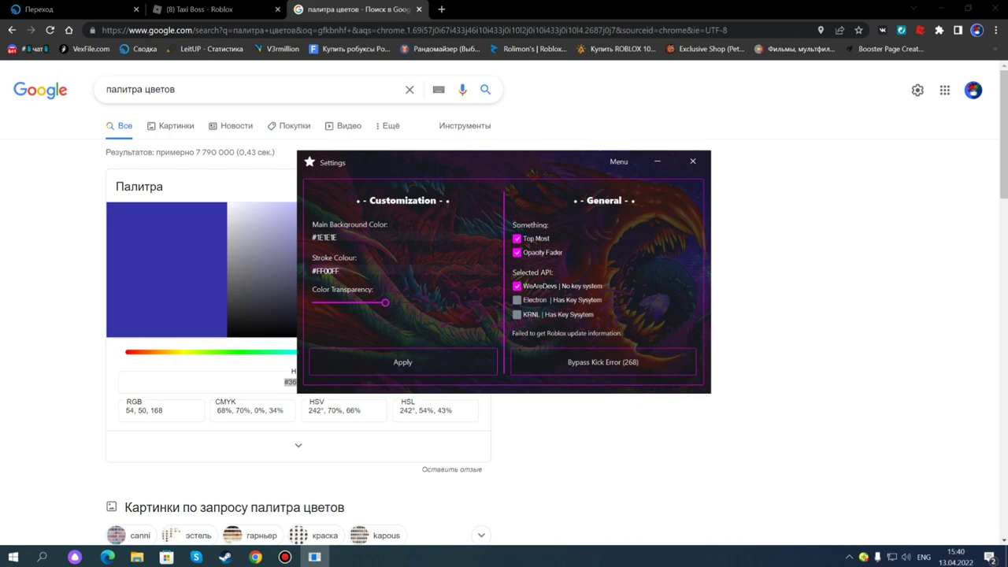
{"action": "double_click", "coordinate": [325, 270]}
{"action": "key", "text": "ctrl+v"}
{"action": "left_click", "coordinate": [402, 362]}
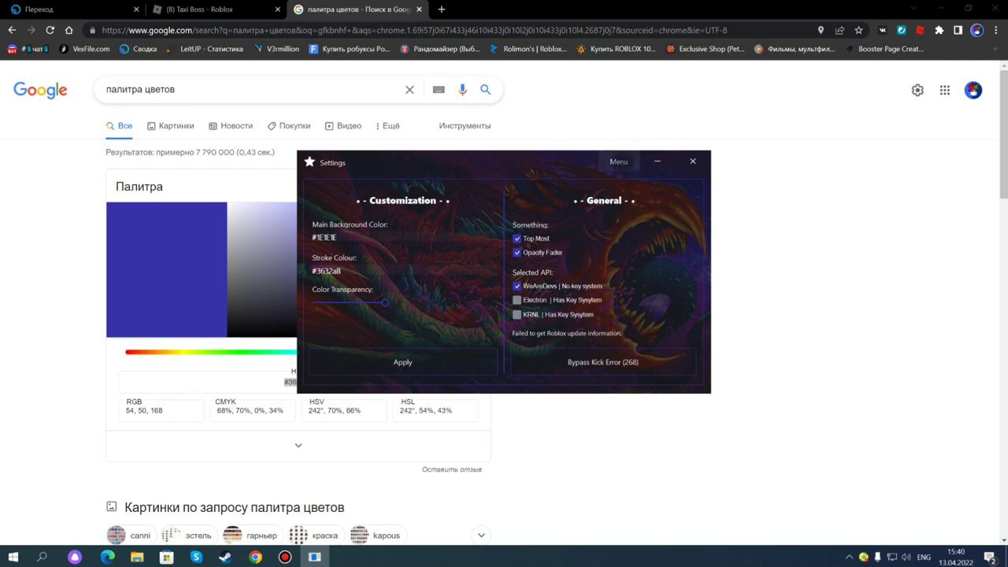
{"action": "left_click", "coordinate": [618, 162]}
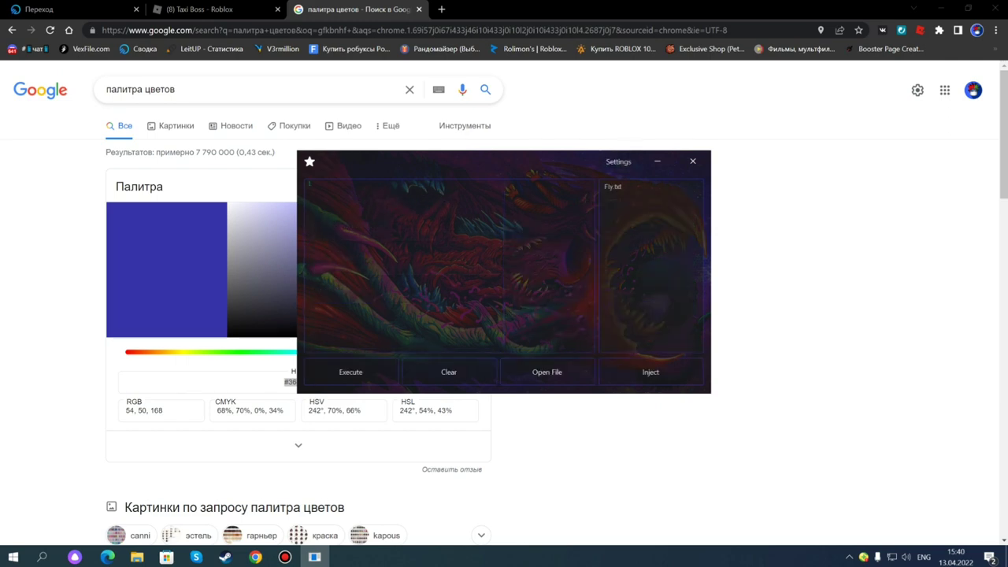
{"action": "left_click", "coordinate": [618, 161]}
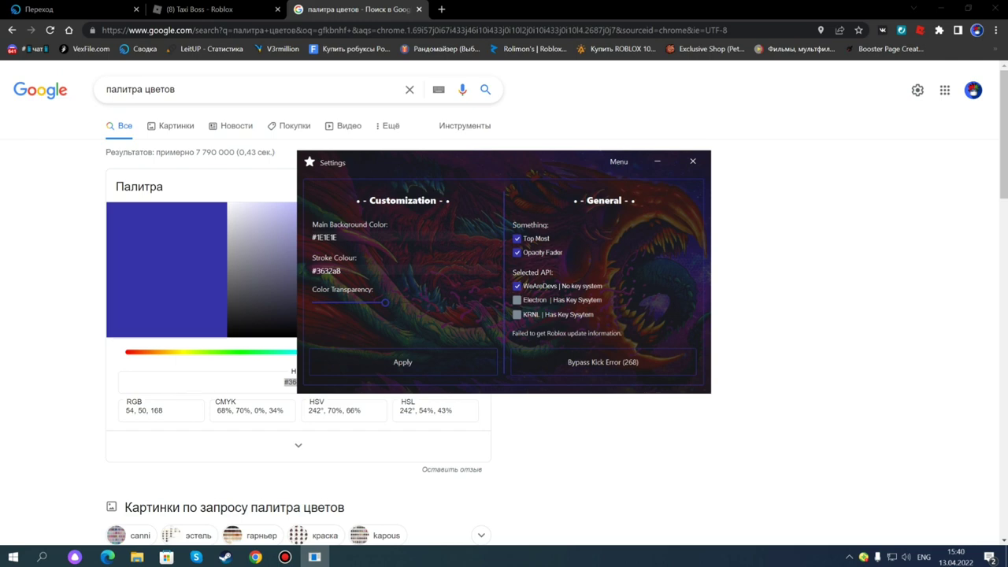
Step: Return to Google's color picker, set the hue to orange for #a87f32, and copy the HEX code
{"action": "left_click", "coordinate": [692, 160]}
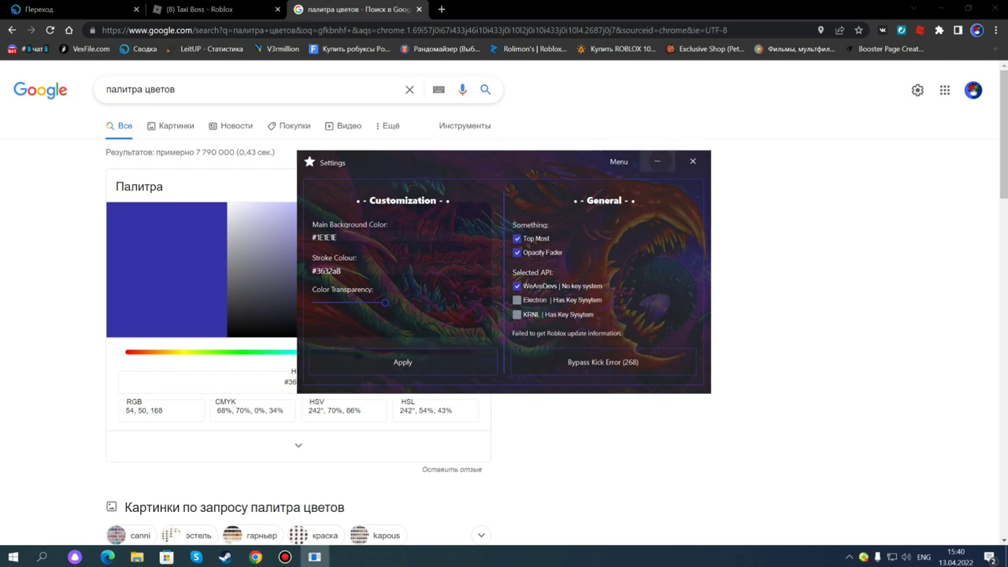
{"action": "left_click_drag", "start_coordinate": [358, 351], "coordinate": [163, 351]}
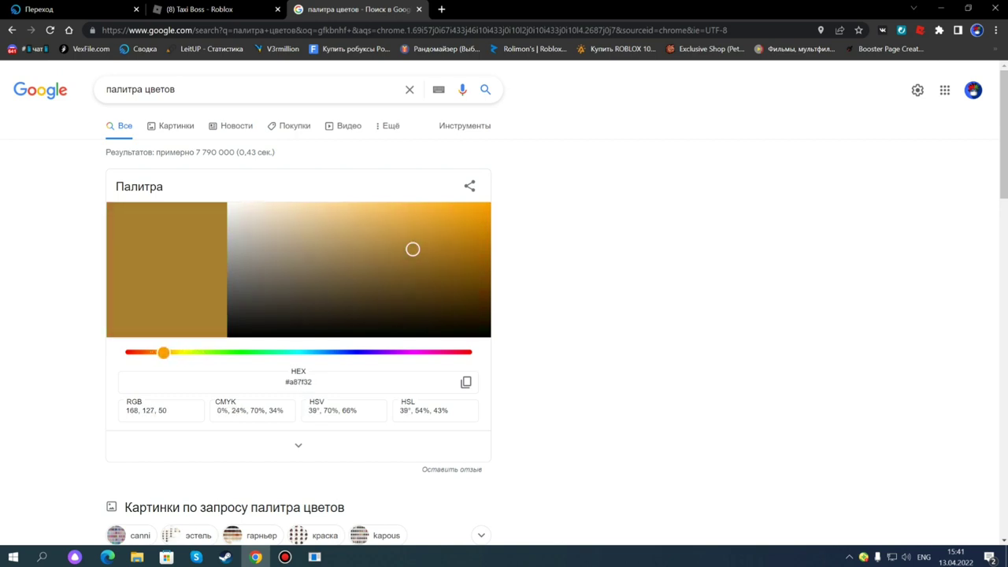
{"action": "left_click", "coordinate": [465, 381]}
Step: Copy Star's Main Background Color code #1E1E1E into the Google search box as a backup
{"action": "left_click", "coordinate": [314, 557]}
{"action": "double_click", "coordinate": [324, 236]}
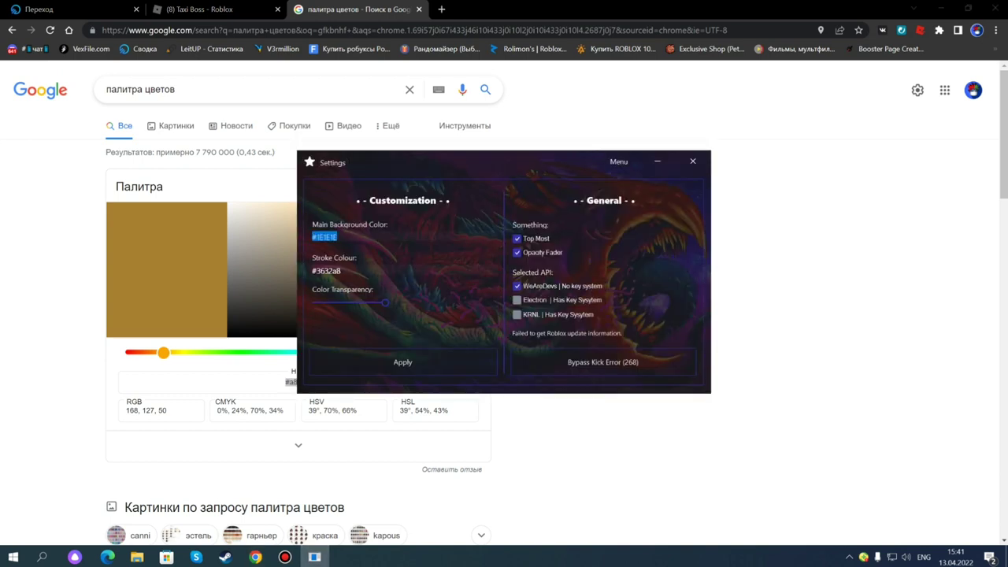
{"action": "left_click", "coordinate": [337, 237]}
{"action": "key", "text": "ctrl+a"}
{"action": "left_click_drag", "start_coordinate": [181, 89], "coordinate": [55, 89]}
{"action": "key", "text": "ctrl+v"}
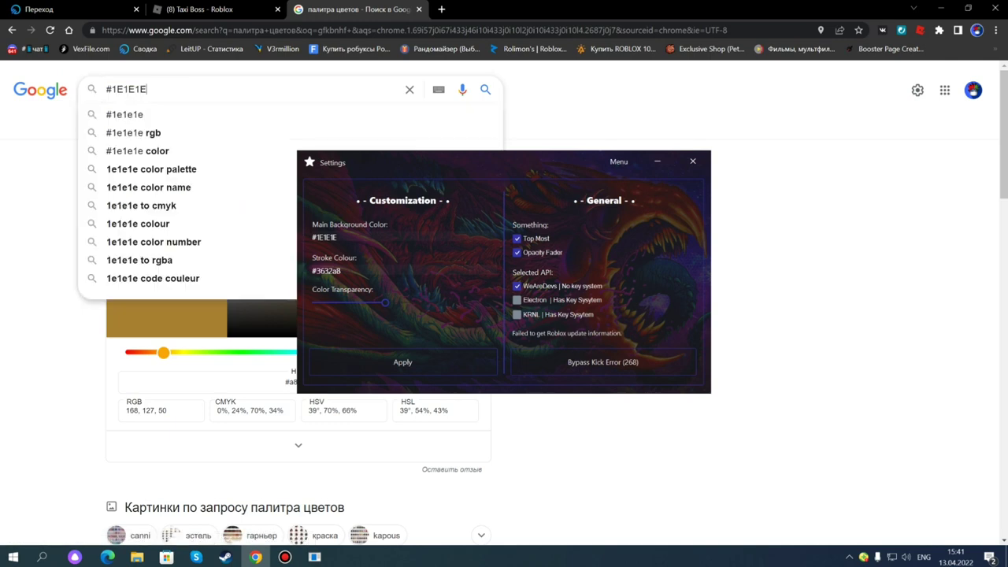
{"action": "key", "text": "Escape"}
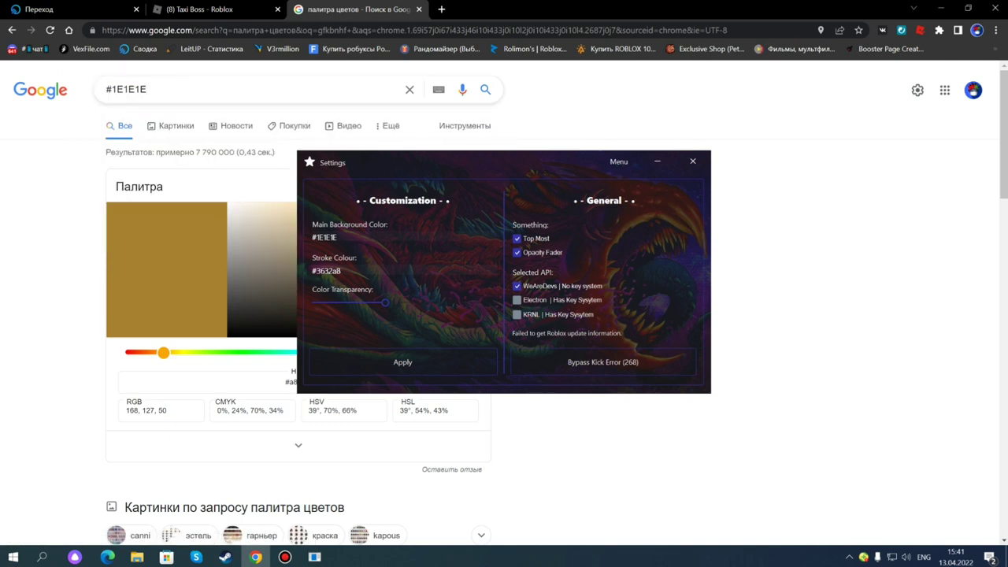
Step: Copy the HEX code #a87f32 again, apply it as Star's Main Background Color, and check the script screen
{"action": "left_click", "coordinate": [657, 161]}
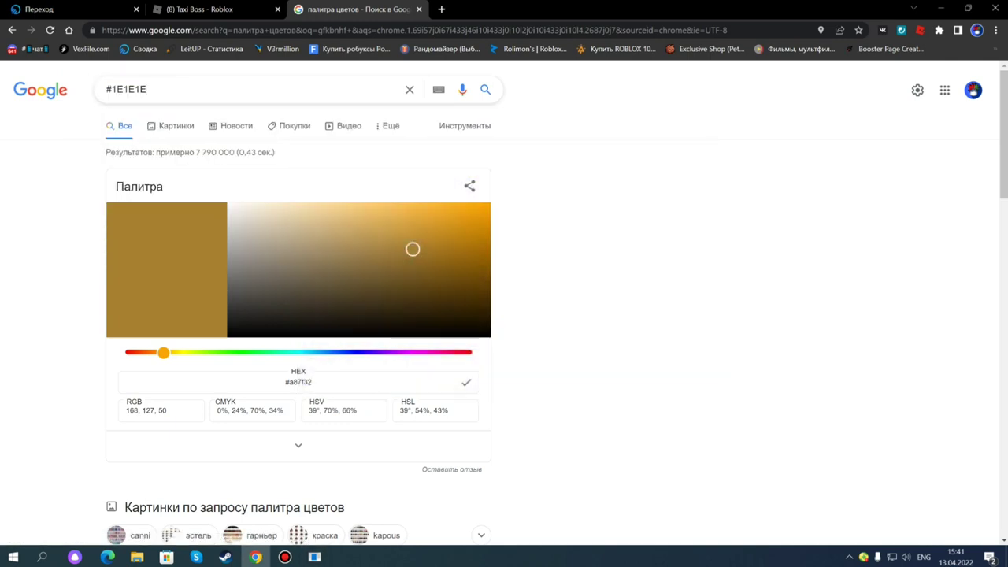
{"action": "left_click", "coordinate": [298, 382]}
{"action": "left_click", "coordinate": [314, 557]}
{"action": "left_click", "coordinate": [338, 237]}
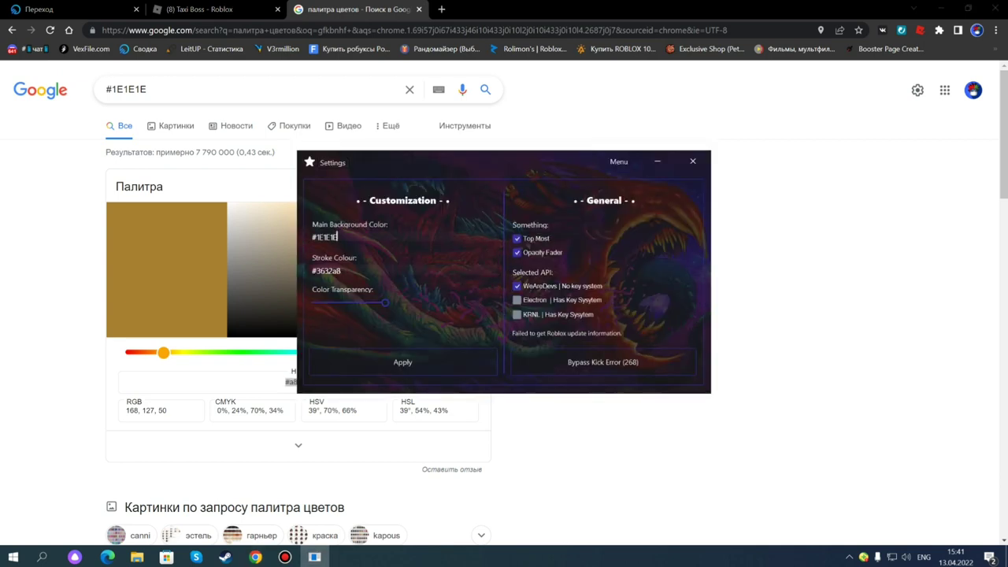
{"action": "key", "text": "ctrl+a"}
{"action": "key", "text": "ctrl+v"}
{"action": "left_click", "coordinate": [403, 362]}
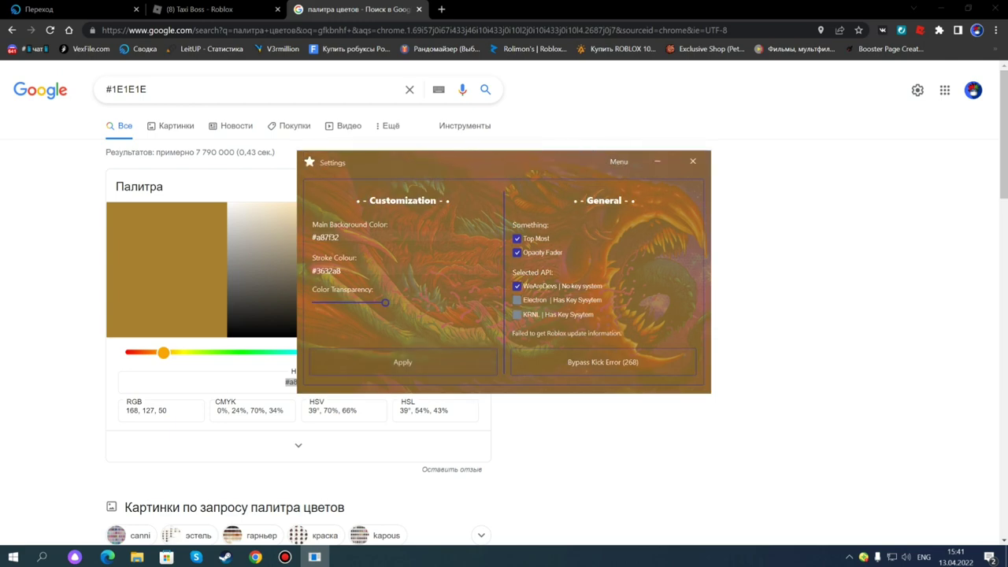
{"action": "left_click", "coordinate": [619, 162]}
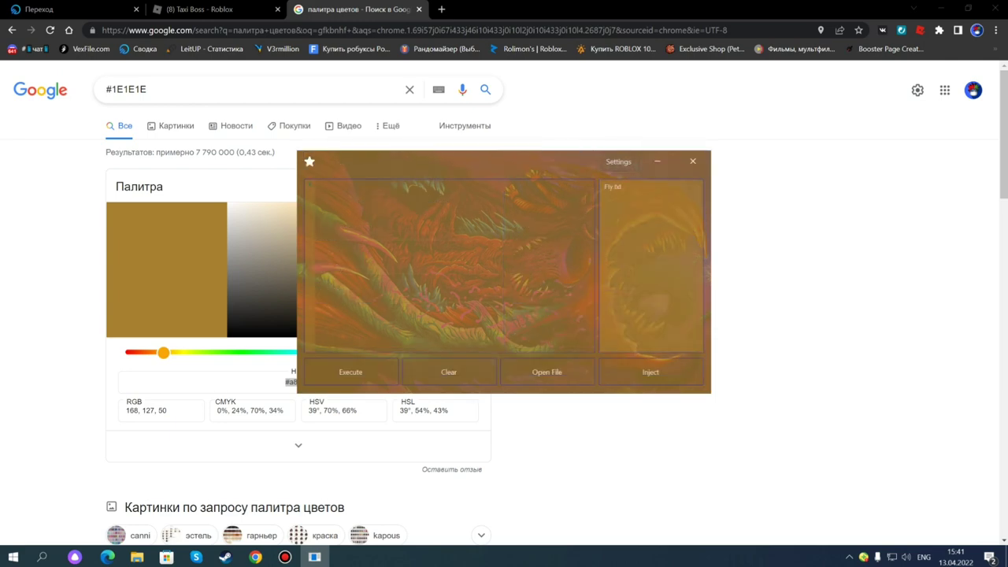
{"action": "left_click", "coordinate": [618, 162]}
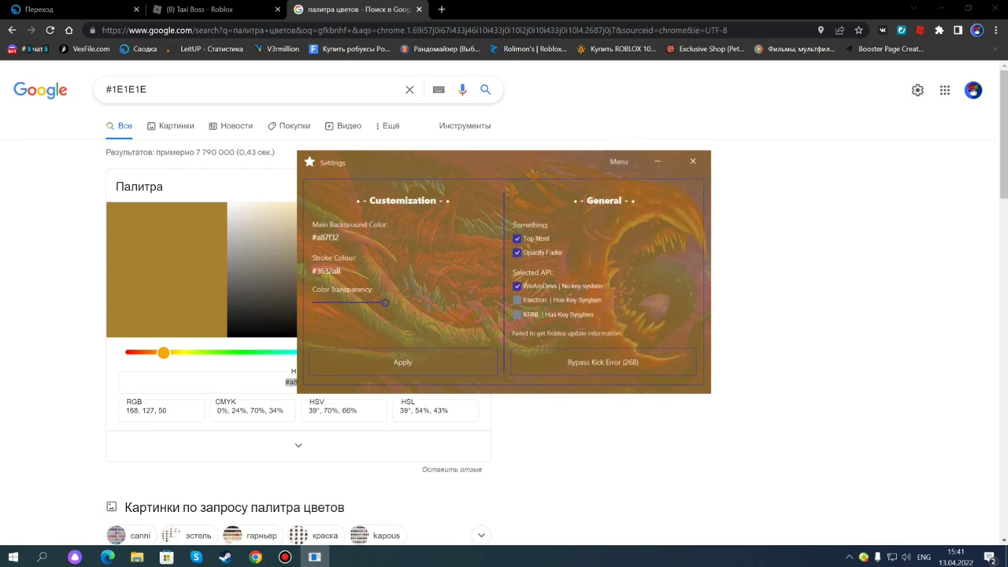
Step: Copy the saved code from the search box and apply #1E1E1E as Star's Main Background Color again
{"action": "left_click_drag", "start_coordinate": [148, 89], "coordinate": [105, 89]}
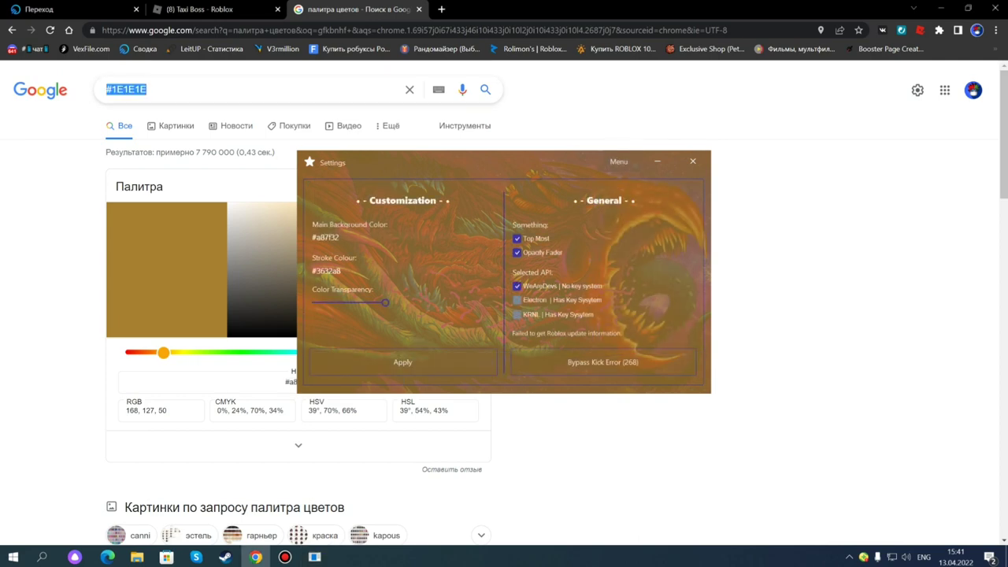
{"action": "left_click_drag", "start_coordinate": [340, 237], "coordinate": [311, 237]}
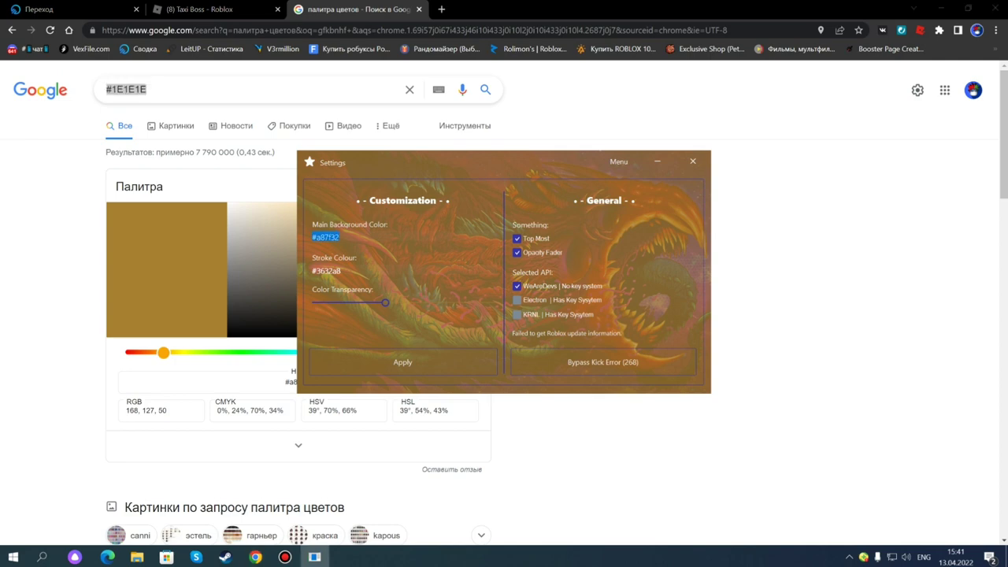
{"action": "key", "text": "ctrl+v"}
{"action": "left_click", "coordinate": [402, 362]}
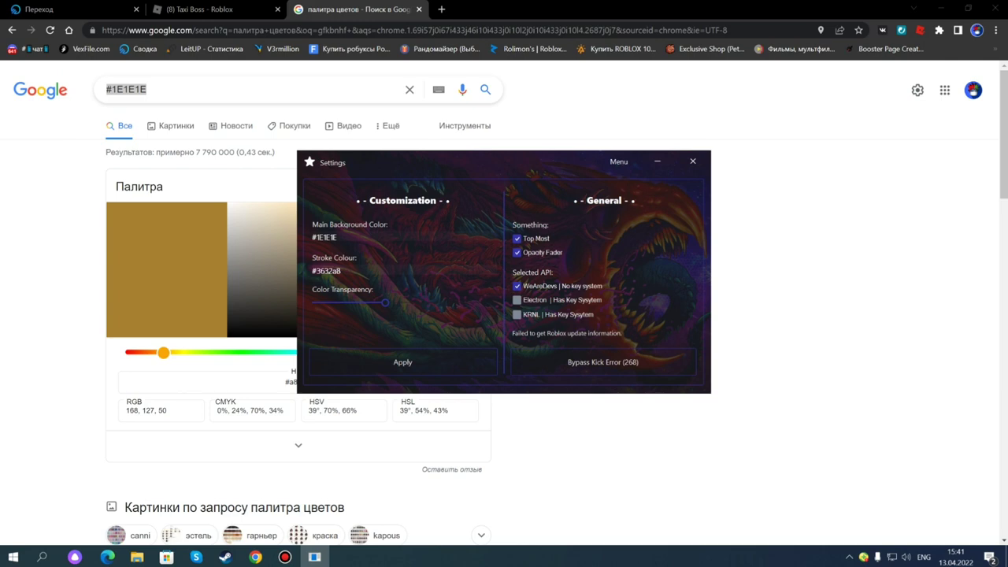
Step: Try several Color Transparency levels, from fully visible artwork to nearly black, and settle on a moderately dark overlay
{"action": "left_click_drag", "start_coordinate": [385, 302], "coordinate": [355, 302]}
{"action": "left_click", "coordinate": [380, 361]}
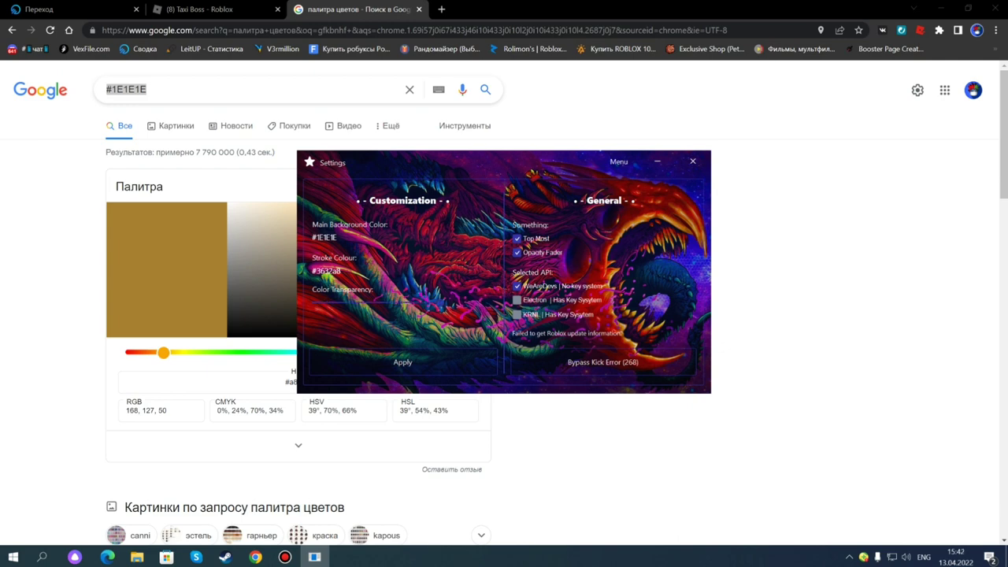
{"action": "left_click", "coordinate": [403, 361]}
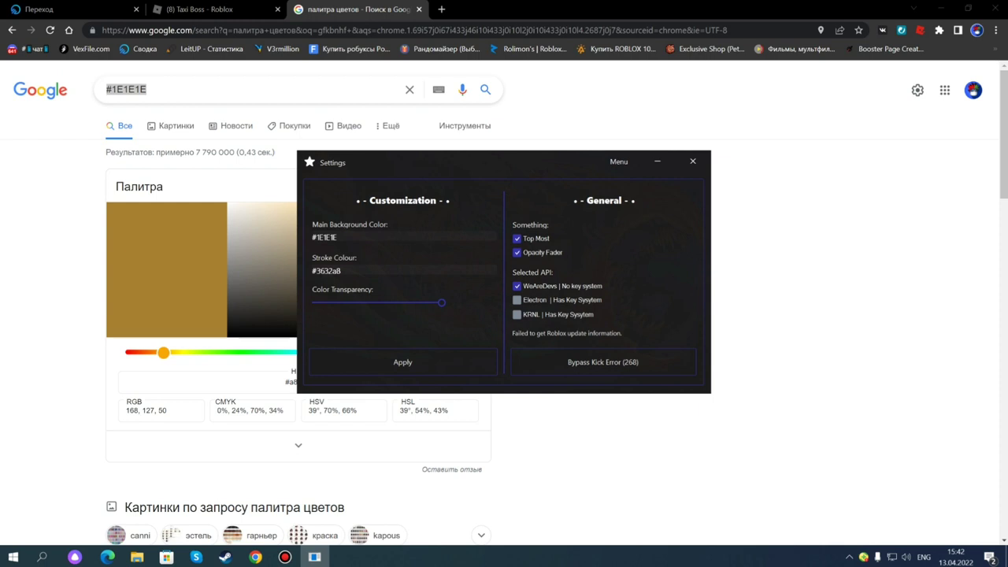
{"action": "left_click_drag", "start_coordinate": [441, 302], "coordinate": [422, 302]}
{"action": "left_click", "coordinate": [403, 361]}
{"action": "left_click_drag", "start_coordinate": [422, 302], "coordinate": [379, 302]}
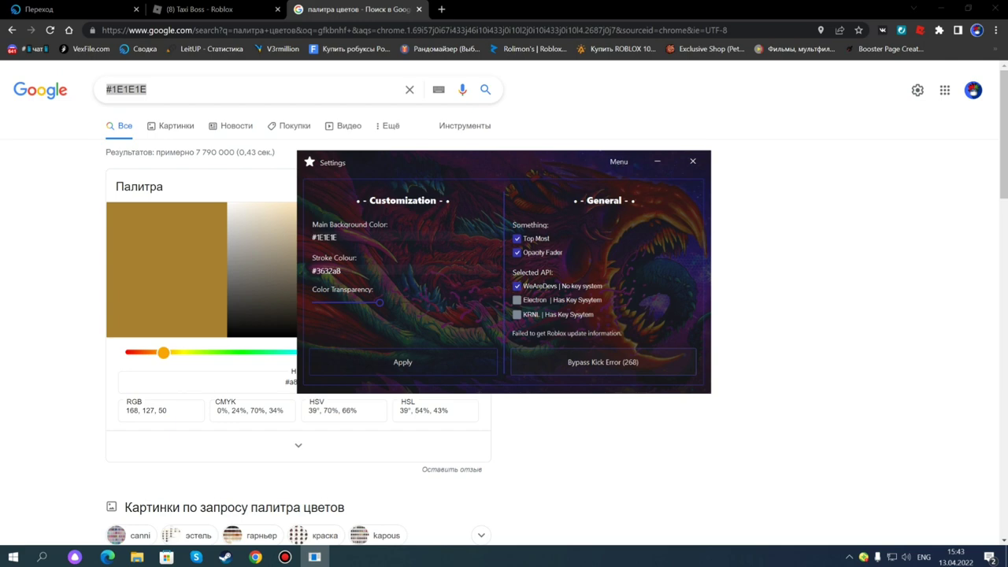
Step: Return to Star's script screen, minimize the browser, and close the Star program
{"action": "left_click", "coordinate": [618, 161]}
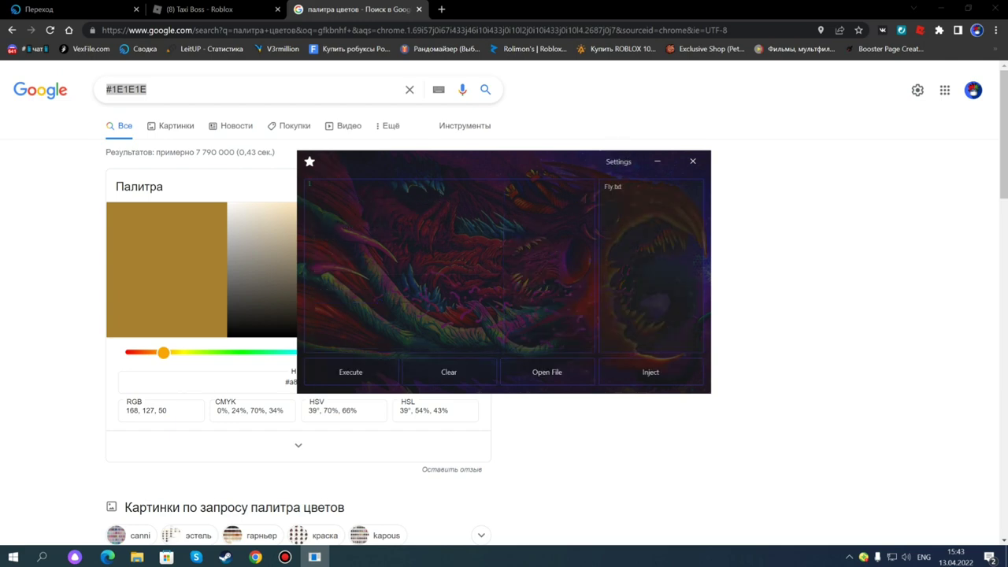
{"action": "left_click", "coordinate": [940, 8]}
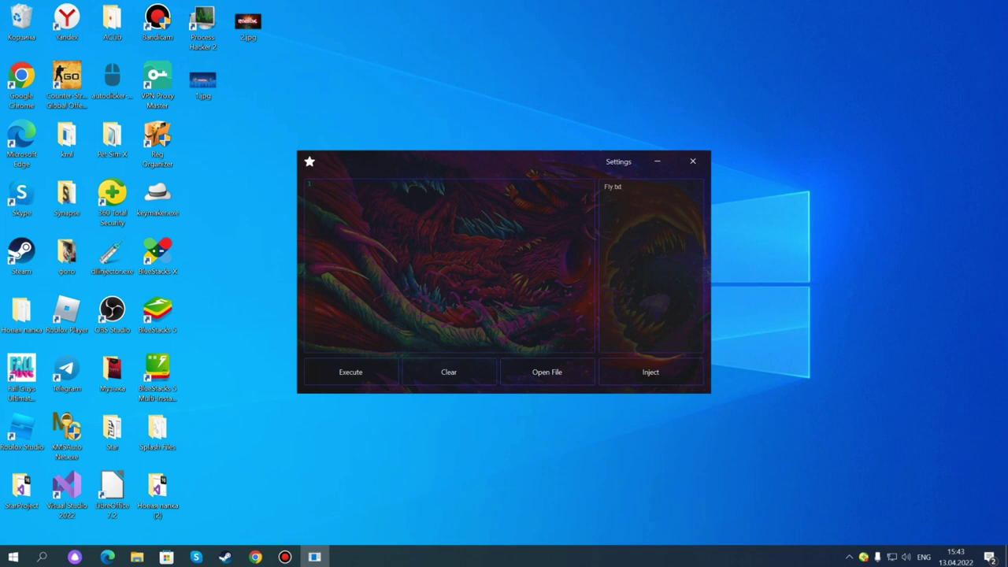
{"action": "left_click", "coordinate": [692, 161]}
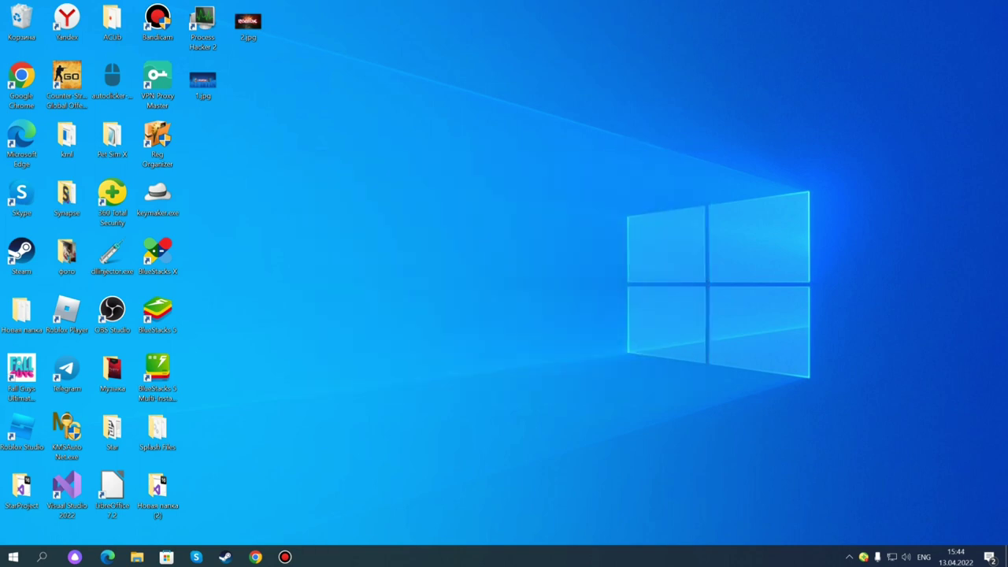
Step: Open the bin folder inside the Star folder and move background.jpg out of it onto the desktop
{"action": "double_click", "coordinate": [112, 429]}
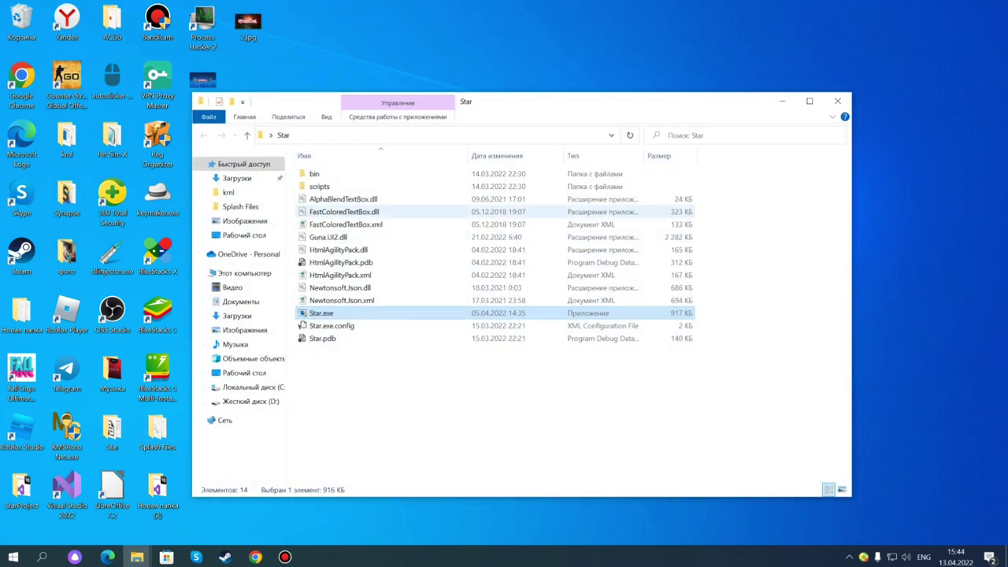
{"action": "double_click", "coordinate": [314, 173]}
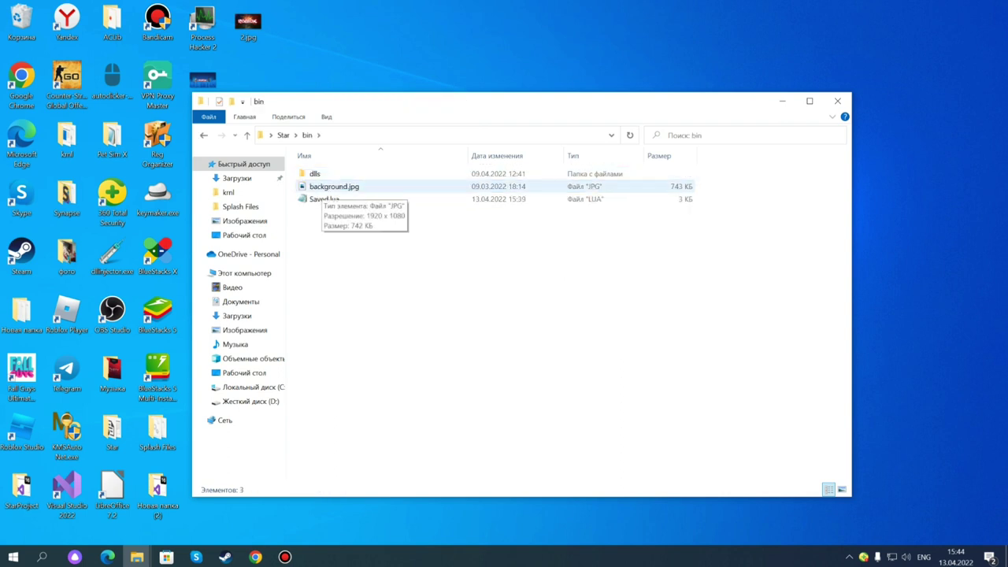
{"action": "left_click", "coordinate": [321, 186]}
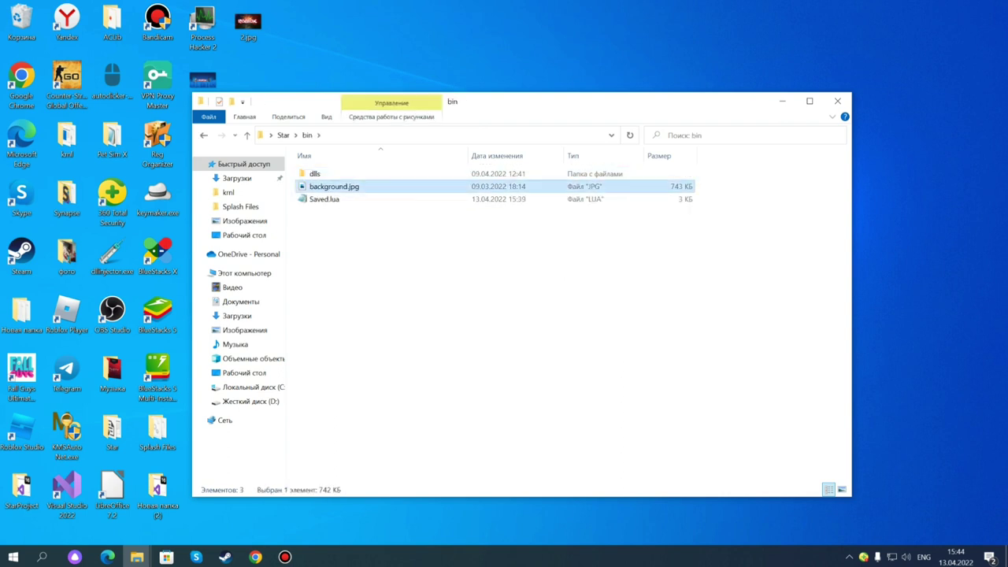
{"action": "key", "text": "F2"}
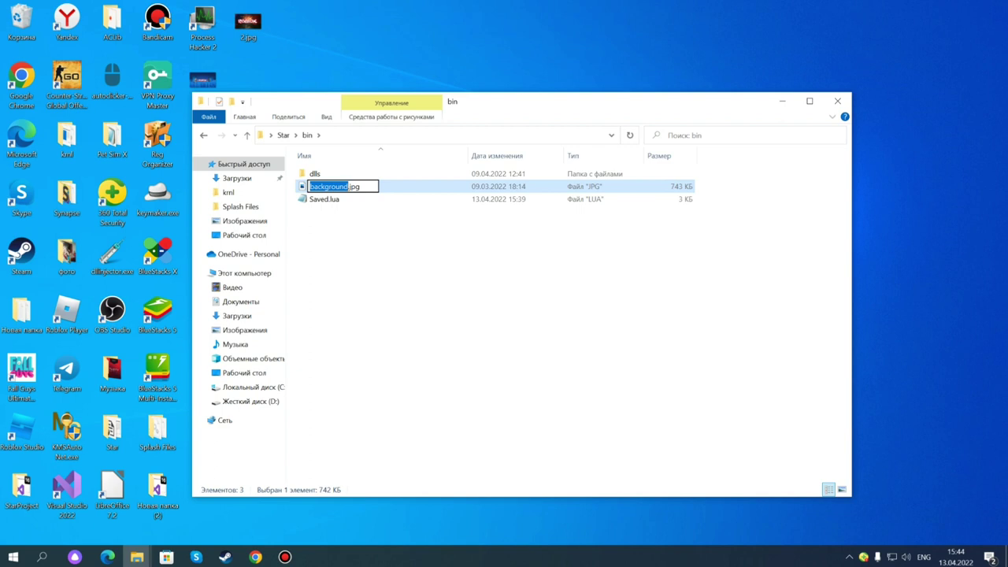
{"action": "left_click", "coordinate": [331, 236]}
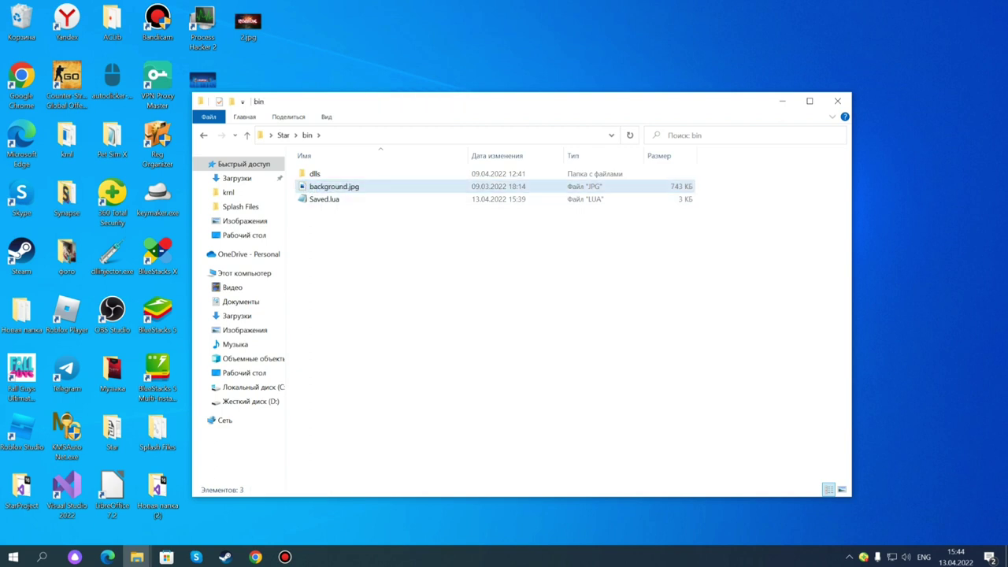
{"action": "left_click_drag", "start_coordinate": [322, 186], "coordinate": [247, 79]}
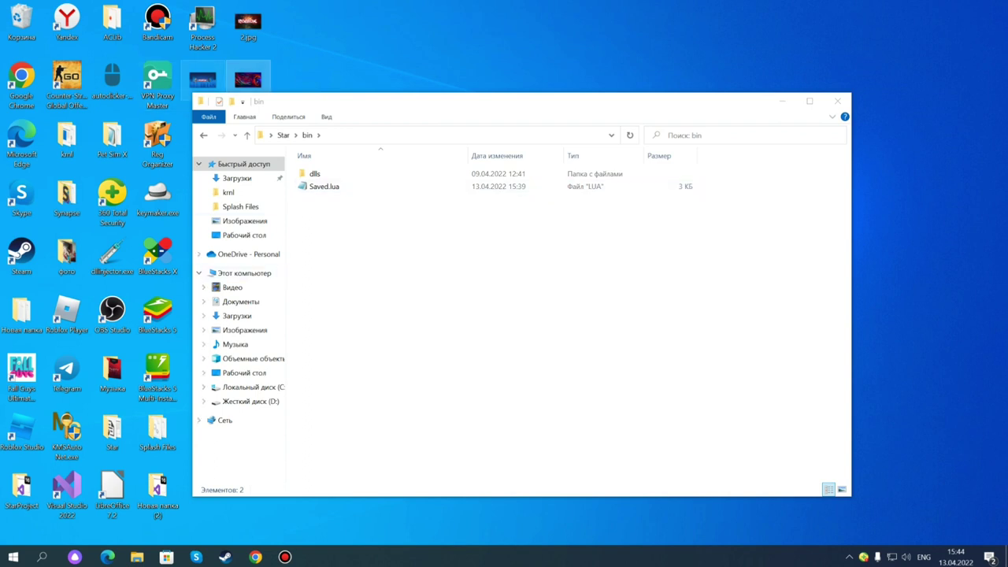
Step: Move 1.jpg from the desktop into Star's bin folder and rename it background.jpg
{"action": "left_click_drag", "start_coordinate": [203, 78], "coordinate": [386, 248]}
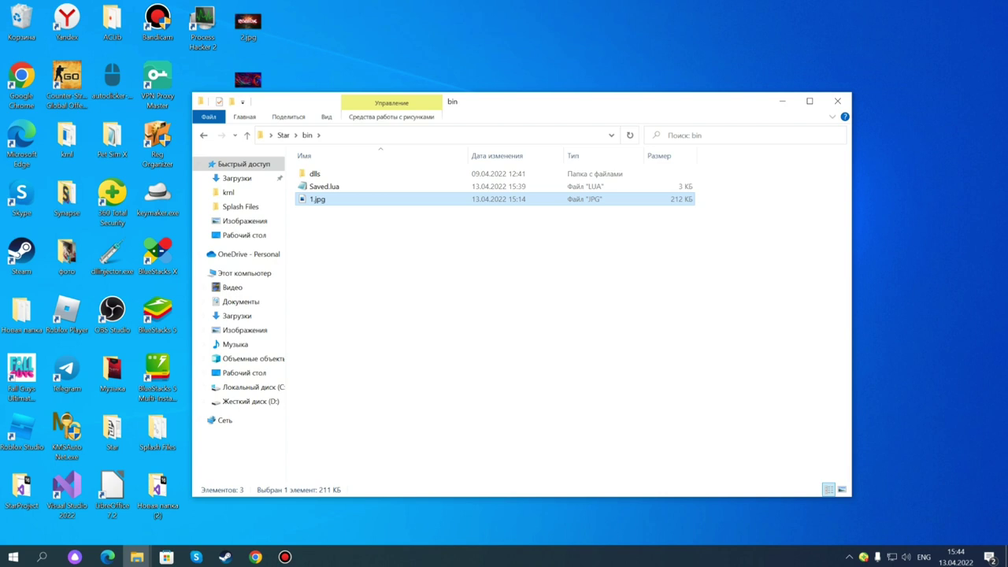
{"action": "key", "text": "F2"}
{"action": "type", "text": "background"}
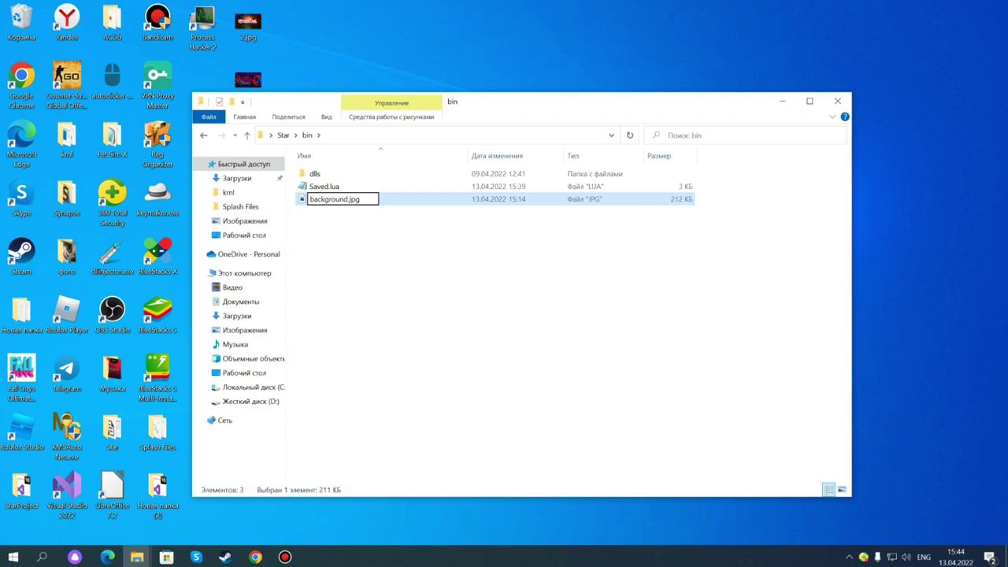
{"action": "key", "text": "Return"}
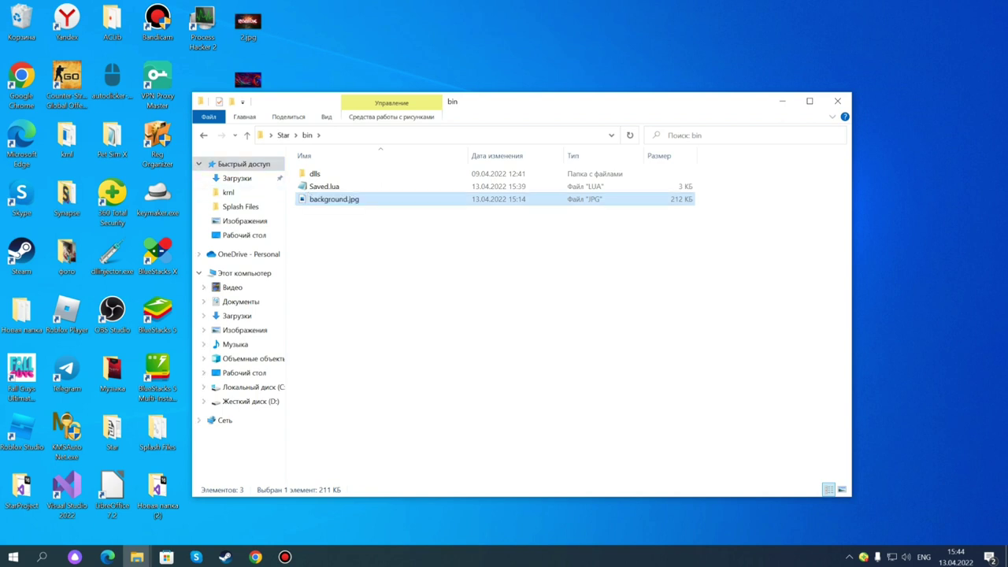
Step: Go back to the Star folder, launch Star.exe, and clear the script editor
{"action": "key", "text": "alt+Left"}
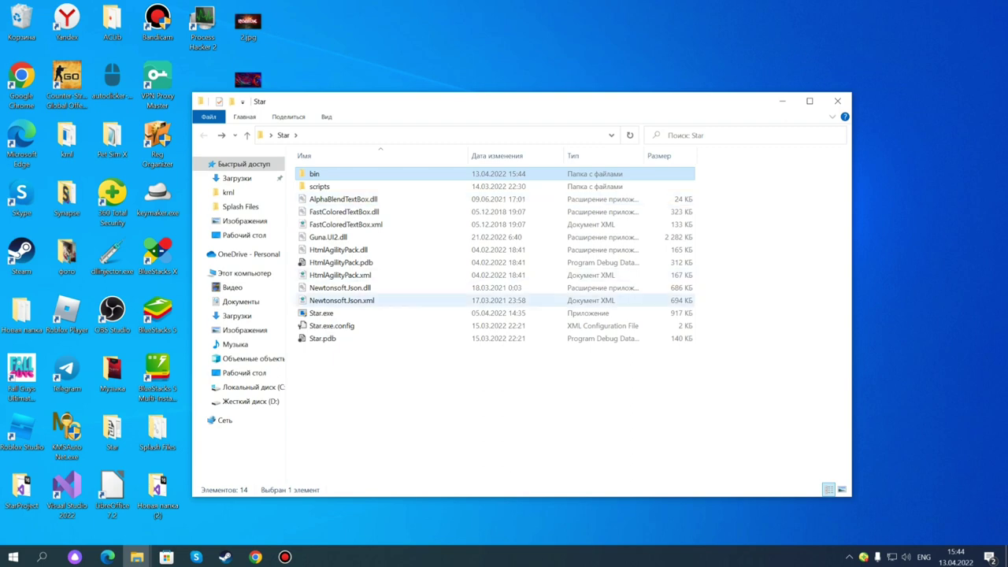
{"action": "left_click", "coordinate": [337, 312]}
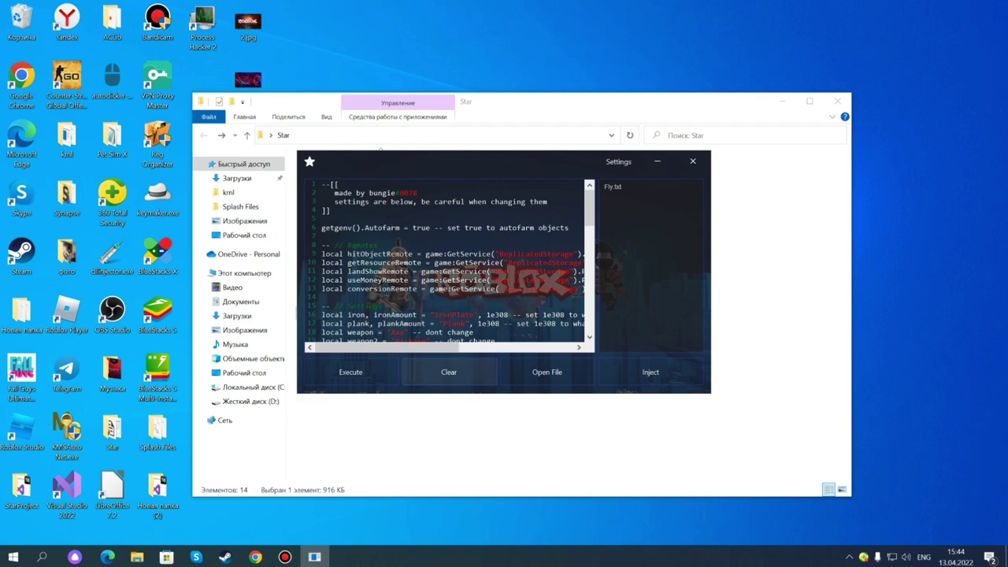
{"action": "left_click", "coordinate": [445, 372]}
Step: Check the new background image on both Star's settings screen and its script screen
{"action": "left_click", "coordinate": [618, 162]}
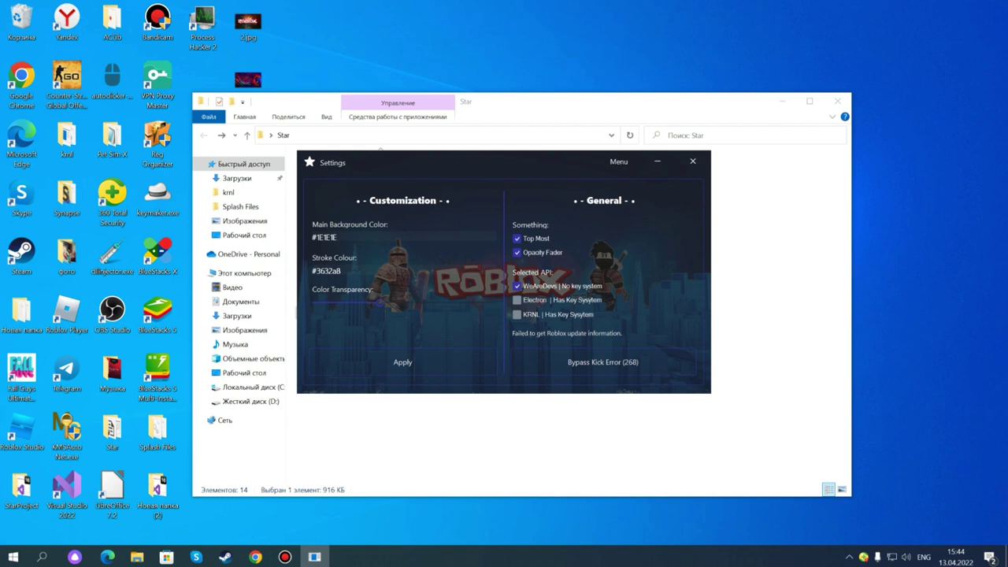
{"action": "left_click", "coordinate": [618, 161]}
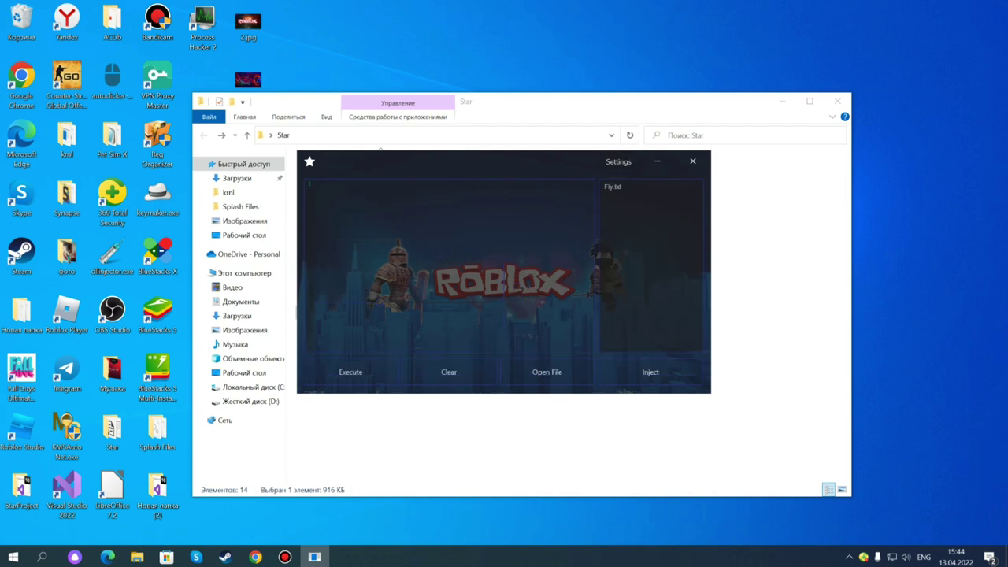
{"action": "left_click", "coordinate": [618, 161]}
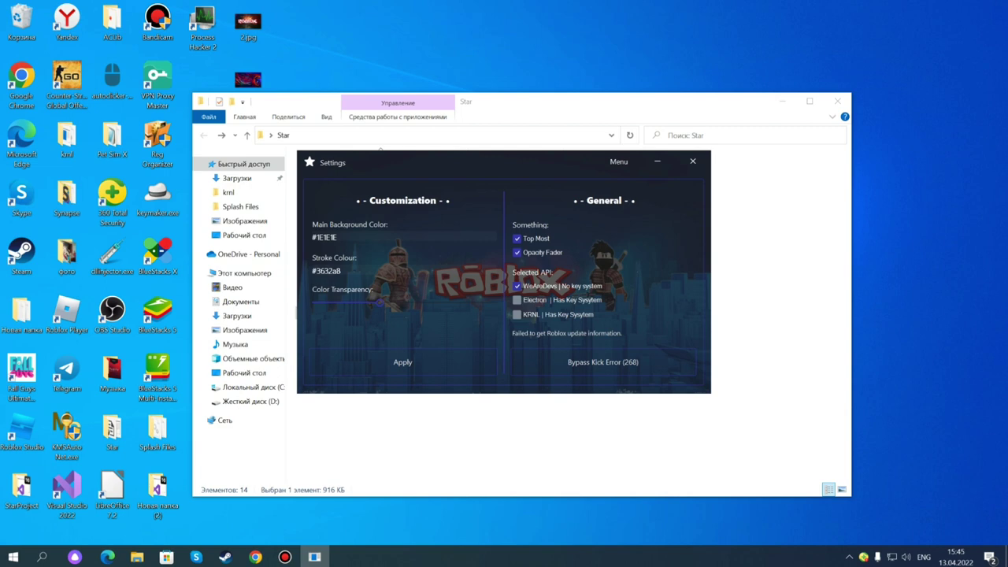
{"action": "left_click", "coordinate": [618, 161]}
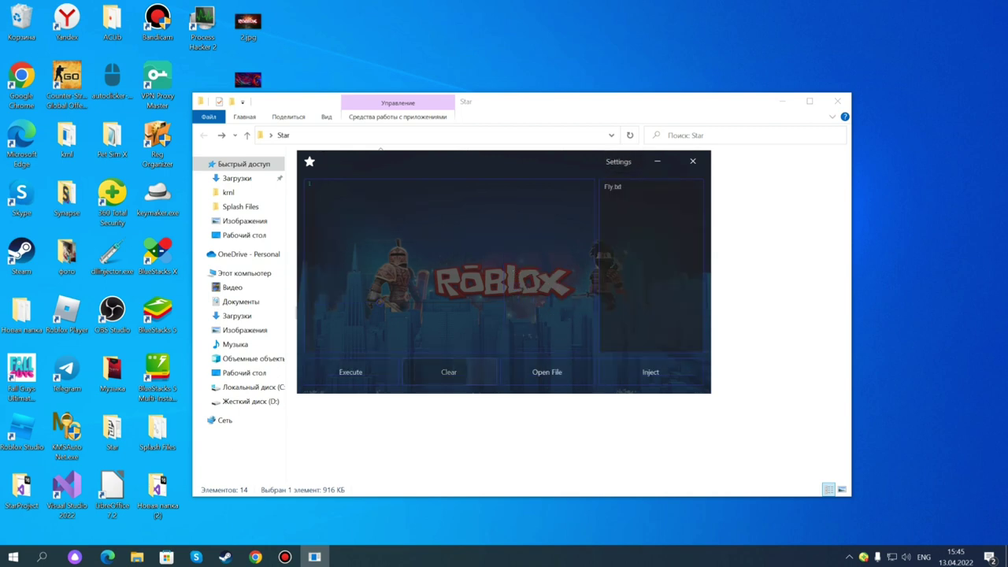
Step: Minimize Star, copy the whole script from Taxi Boss.txt in the Downloads folder, and close the text file and folder
{"action": "mouse_move", "coordinate": [137, 557]}
{"action": "left_click", "coordinate": [78, 497]}
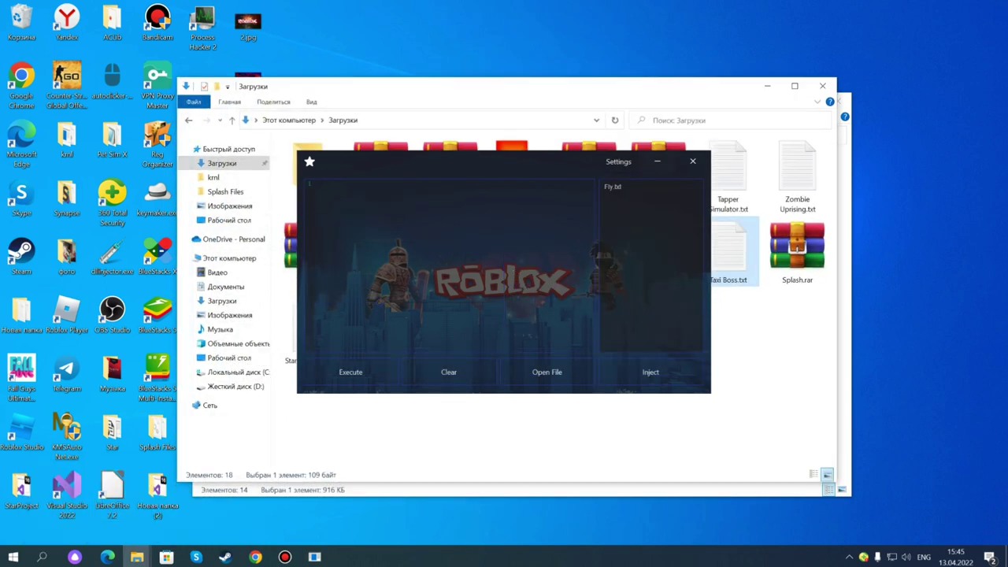
{"action": "left_click", "coordinate": [657, 162]}
{"action": "double_click", "coordinate": [728, 252]}
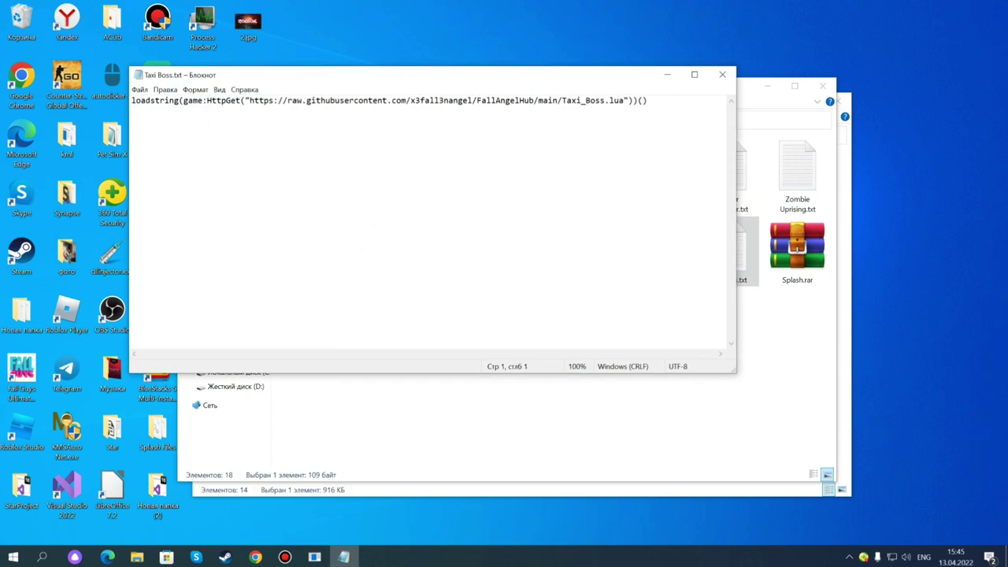
{"action": "key", "text": "ctrl+a"}
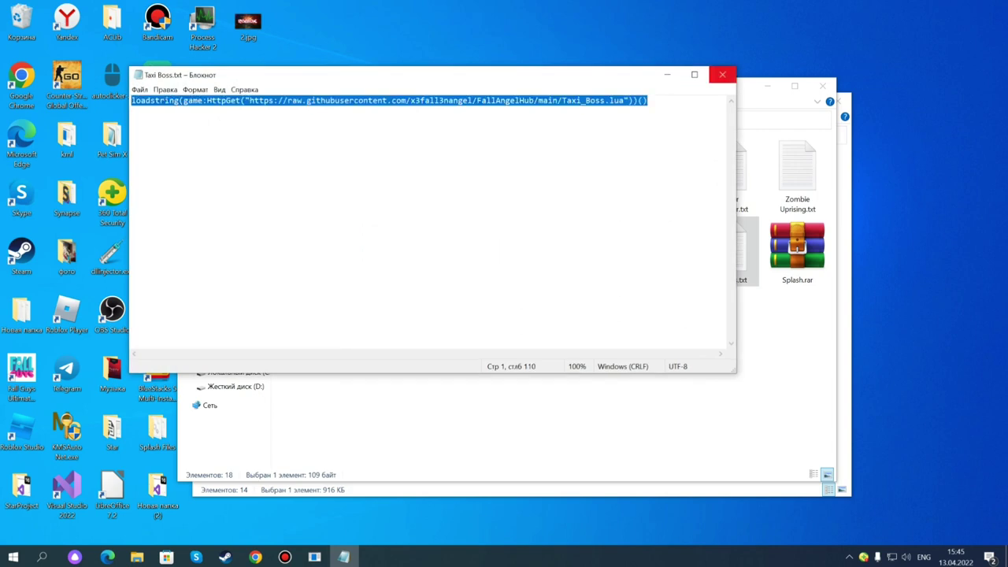
{"action": "left_click", "coordinate": [722, 74]}
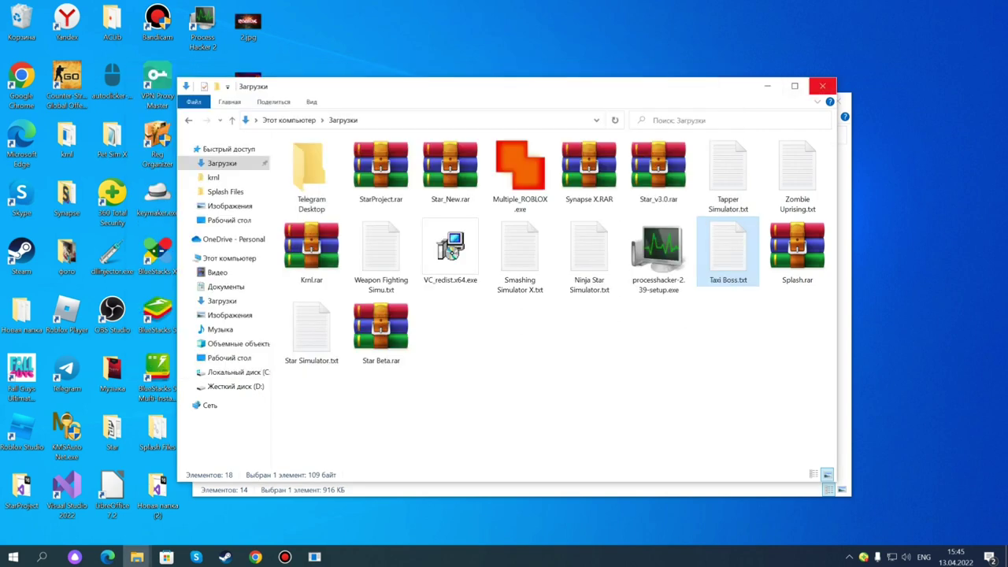
{"action": "left_click", "coordinate": [822, 85]}
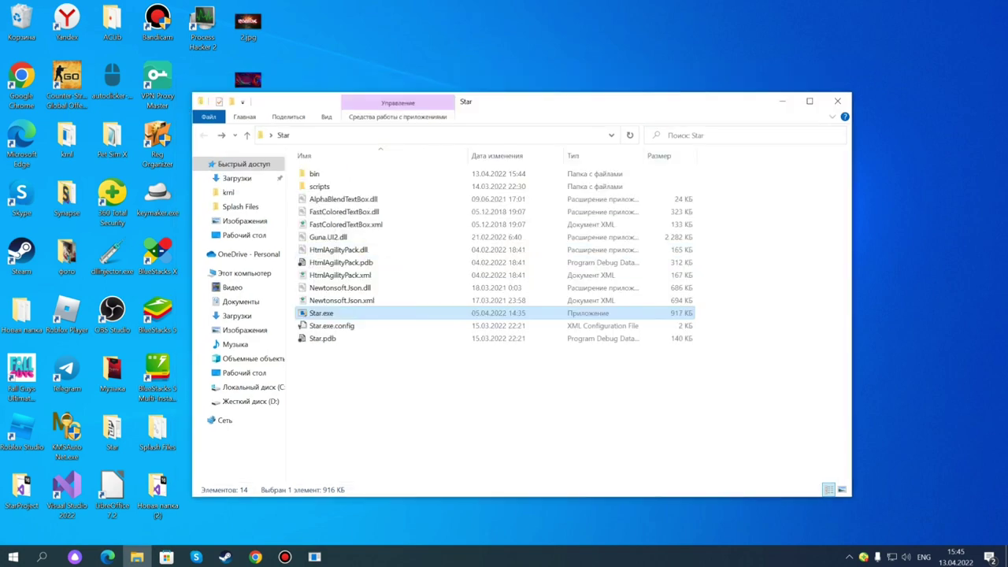
Step: Switch to the Taxi Boss page on Roblox in Chrome and launch the game
{"action": "left_click", "coordinate": [255, 556]}
{"action": "left_click", "coordinate": [206, 9]}
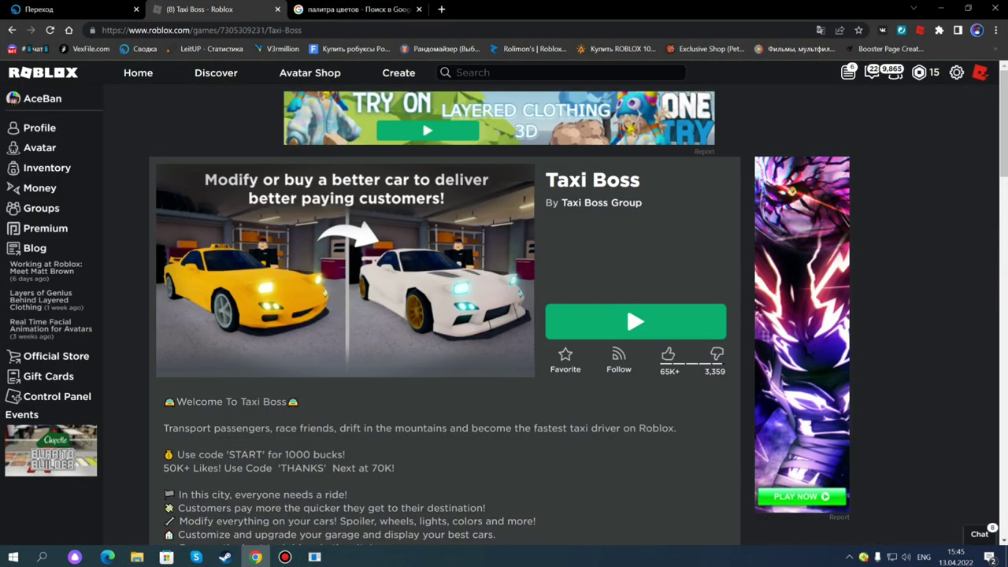
{"action": "left_click", "coordinate": [635, 321]}
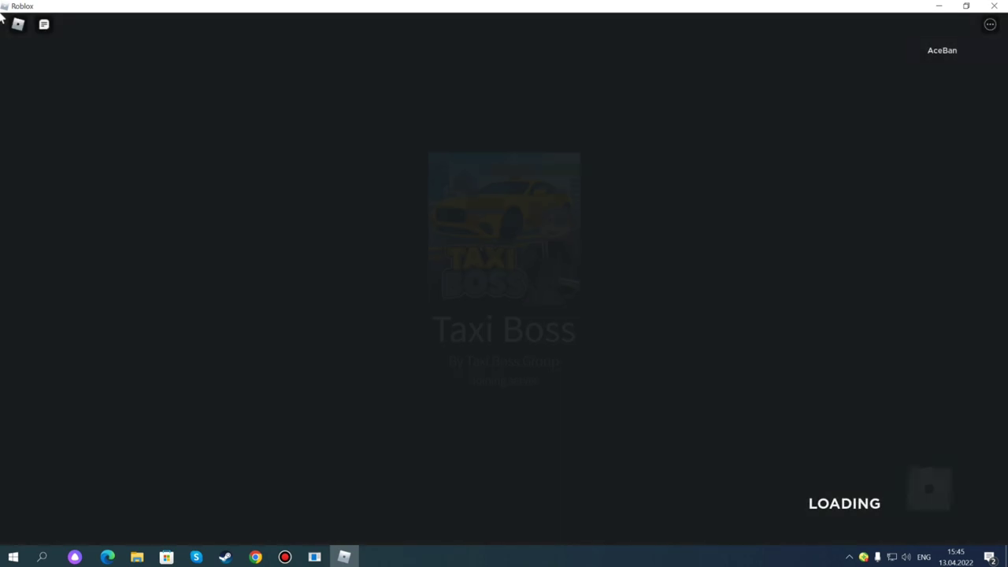
Step: Mute the Roblox volume and raise the Graphics Quality to maximum in the game settings
{"action": "left_click", "coordinate": [18, 24]}
{"action": "left_click", "coordinate": [406, 95]}
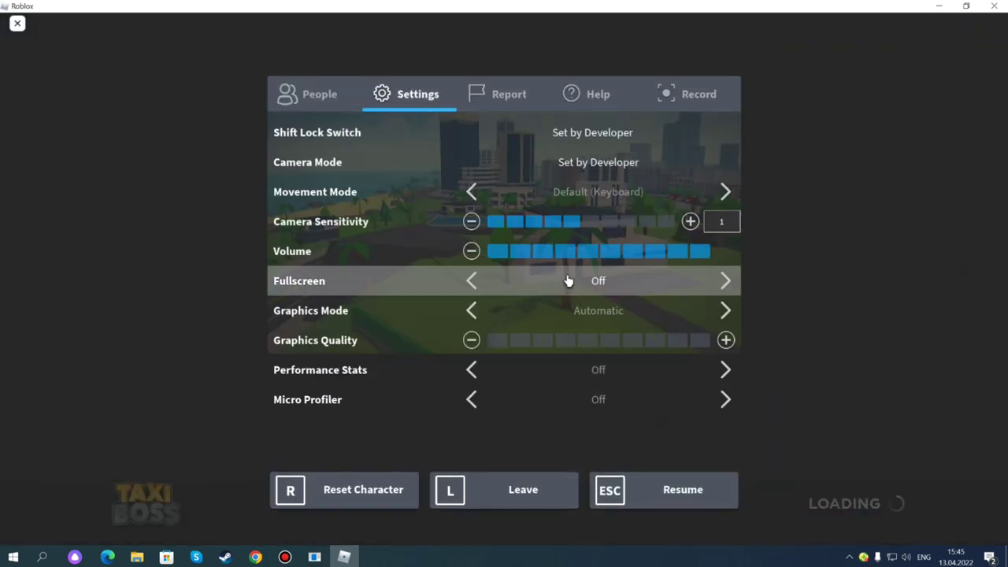
{"action": "left_click_drag", "start_coordinate": [561, 252], "coordinate": [317, 260]}
{"action": "left_click_drag", "start_coordinate": [547, 334], "coordinate": [842, 338]}
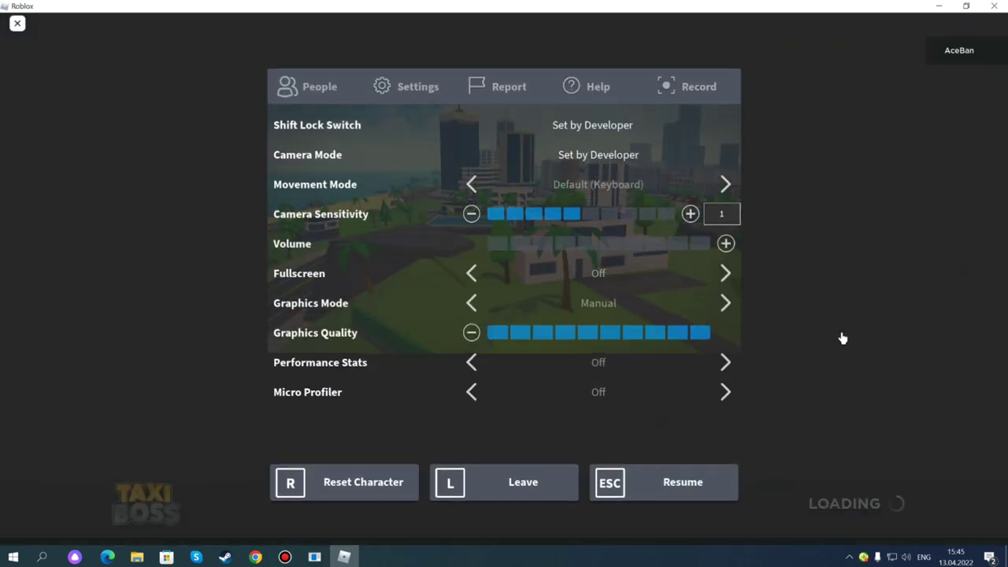
{"action": "key", "text": "Escape"}
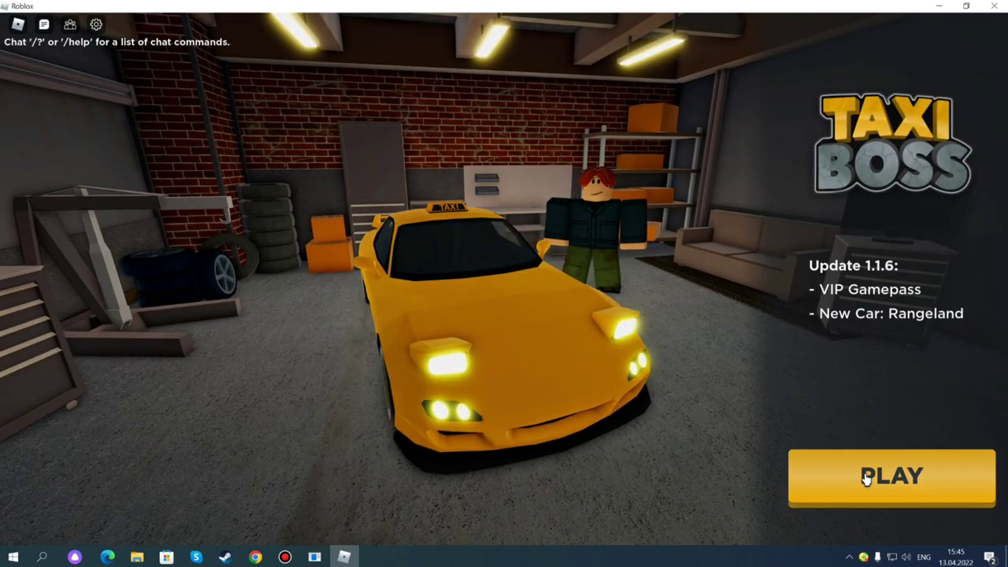
Step: Start playing Taxi Boss and turn the character around in the Taxi Museum hall
{"action": "left_click", "coordinate": [868, 475]}
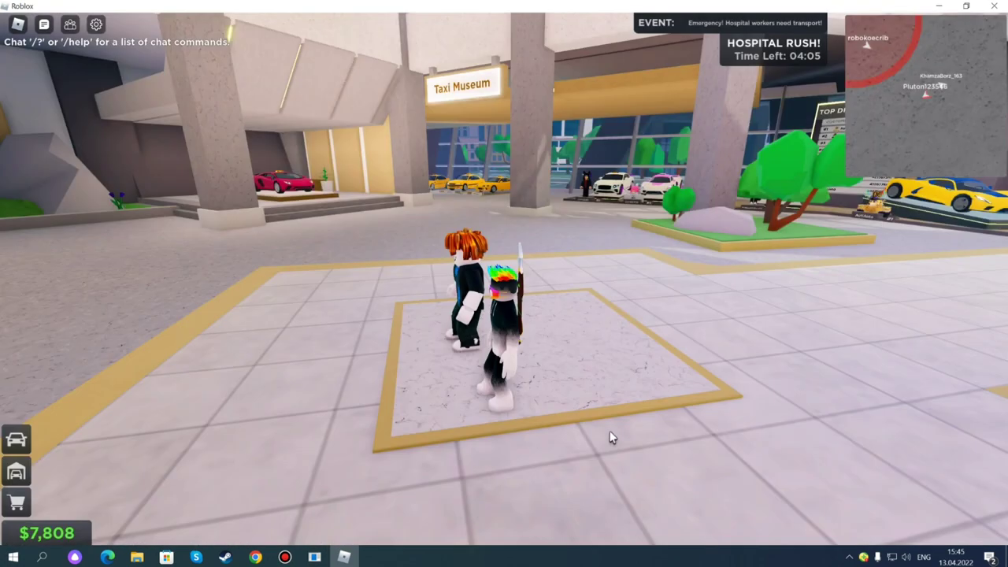
{"action": "left_click_drag", "start_coordinate": [621, 386], "coordinate": [690, 377]}
{"action": "key", "text": "w"}
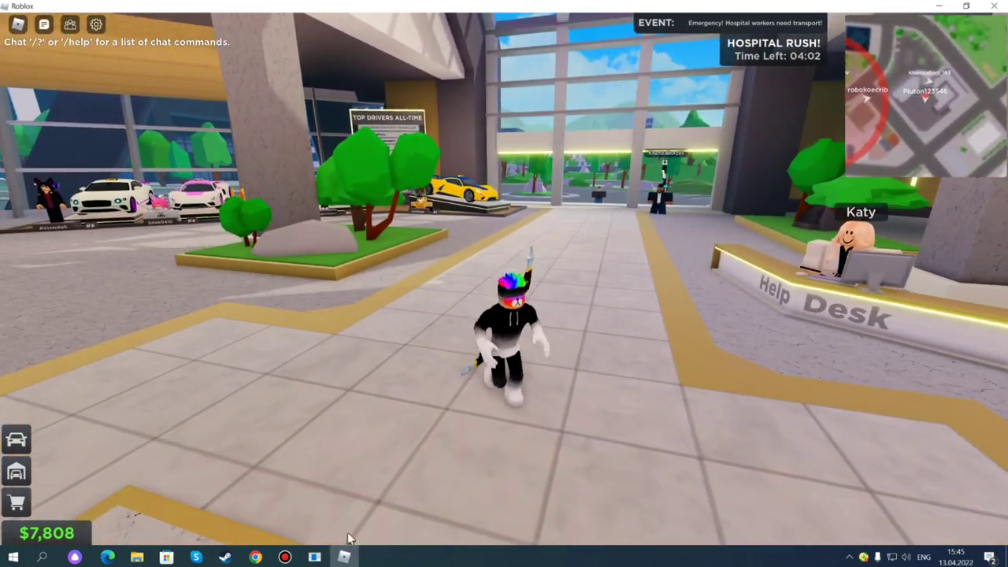
Step: Bring up Star, paste the copied Taxi Boss script into its editor, execute it, and minimize Star
{"action": "left_click", "coordinate": [314, 557]}
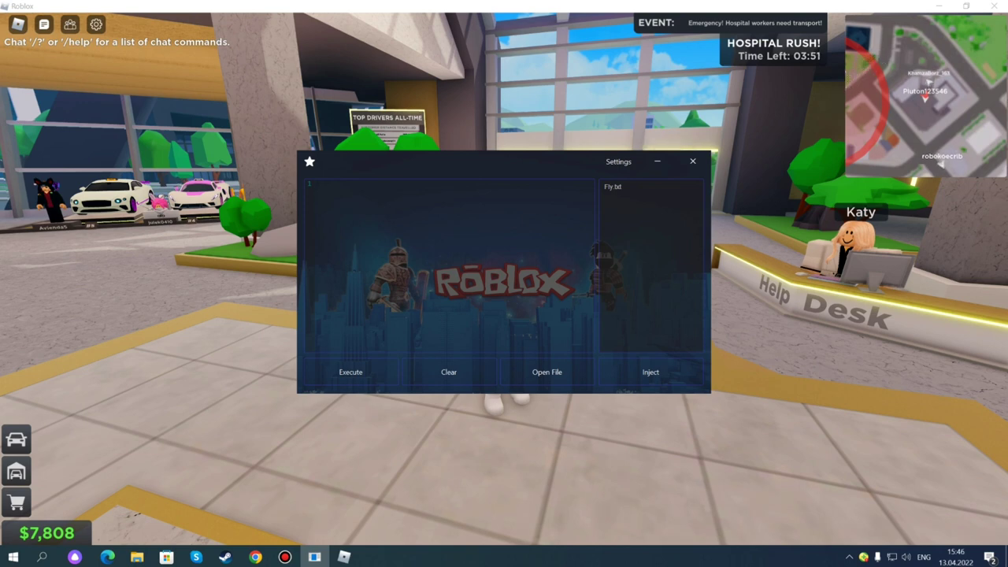
{"action": "key", "text": "ctrl+v"}
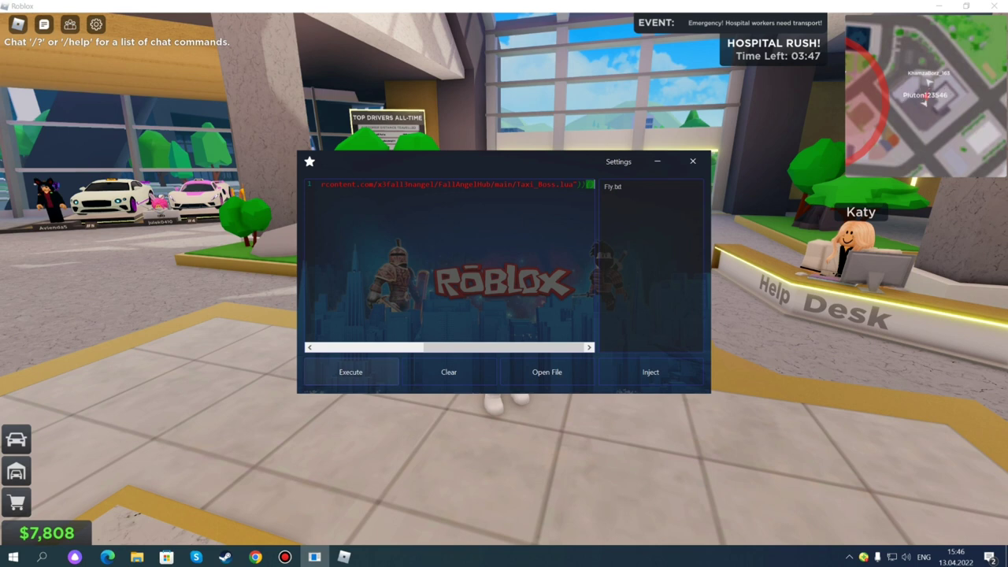
{"action": "left_click", "coordinate": [363, 373]}
{"action": "left_click", "coordinate": [657, 162]}
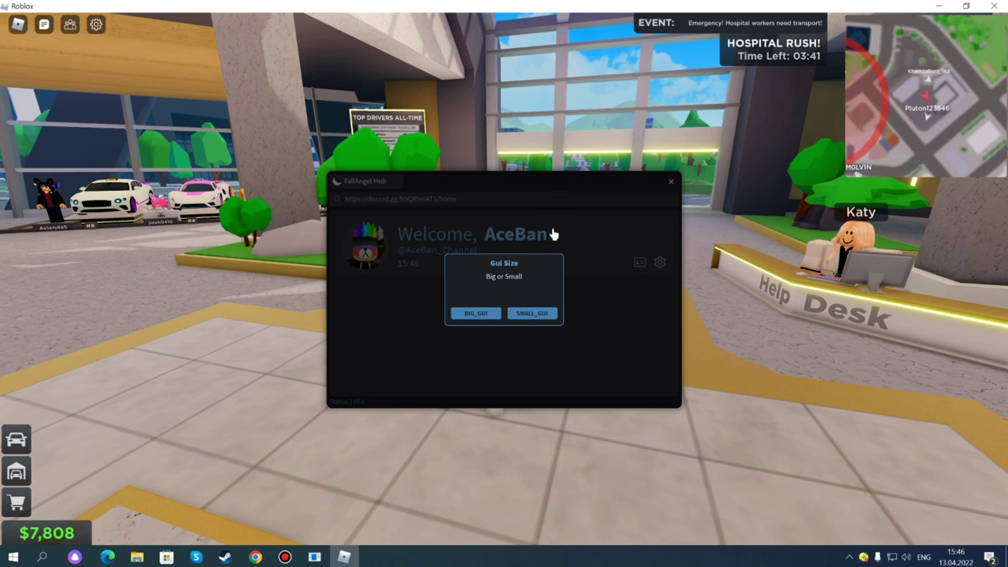
Step: Choose the small GUI for FallAngel Hub, move its window clear of the character, and open its Main page
{"action": "left_click", "coordinate": [525, 315]}
{"action": "left_click_drag", "start_coordinate": [511, 185], "coordinate": [957, 260]}
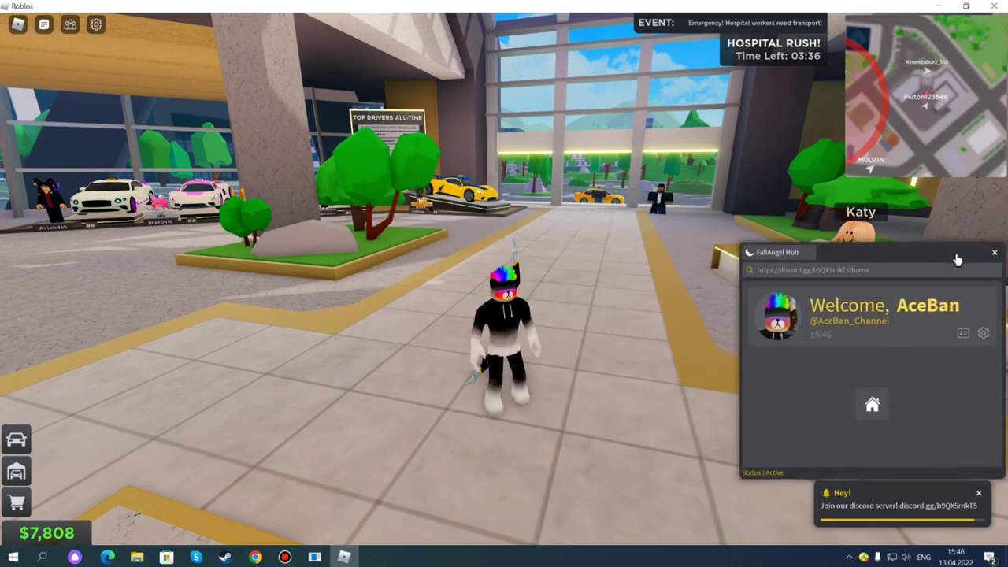
{"action": "key", "text": "w"}
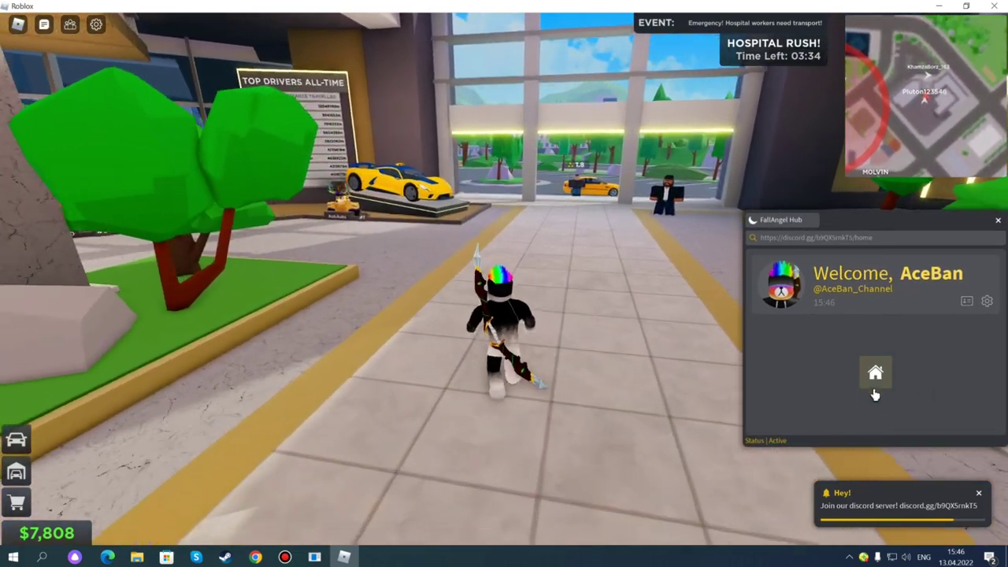
{"action": "left_click", "coordinate": [875, 372]}
Step: Walk the character out of the building to the parking lot, spawn the yellow taxi, and get in
{"action": "key", "text": "w"}
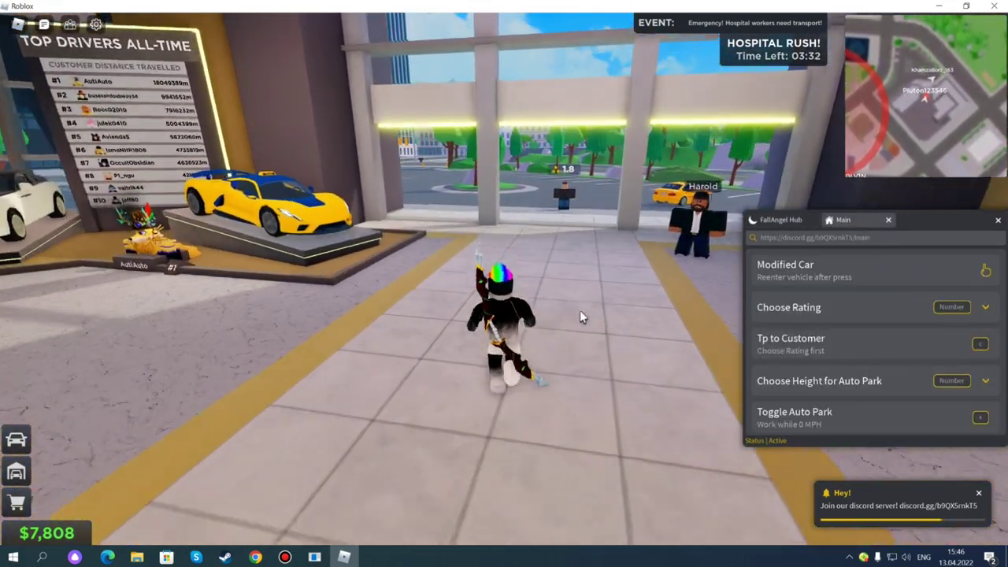
{"action": "key", "text": "w"}
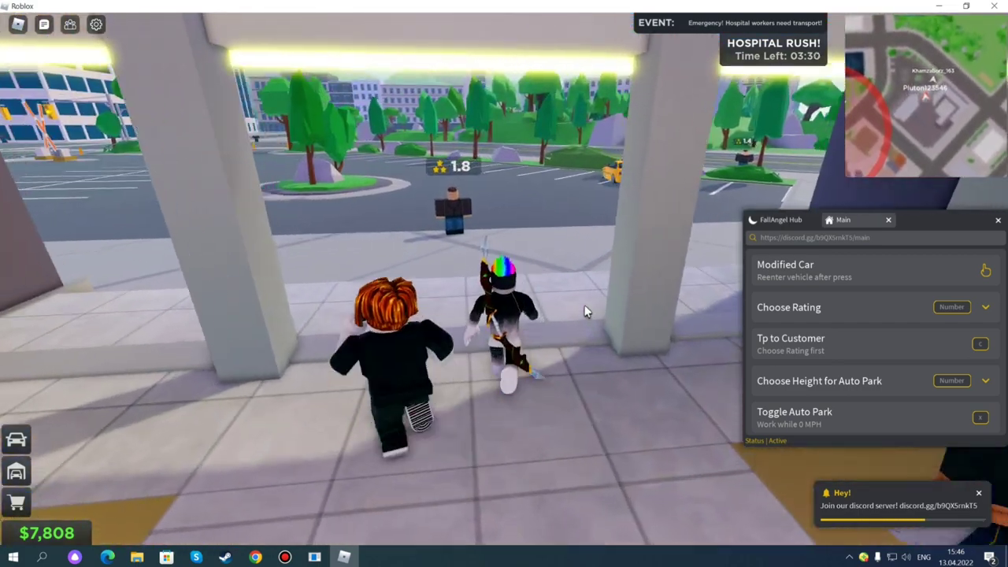
{"action": "key", "text": "w"}
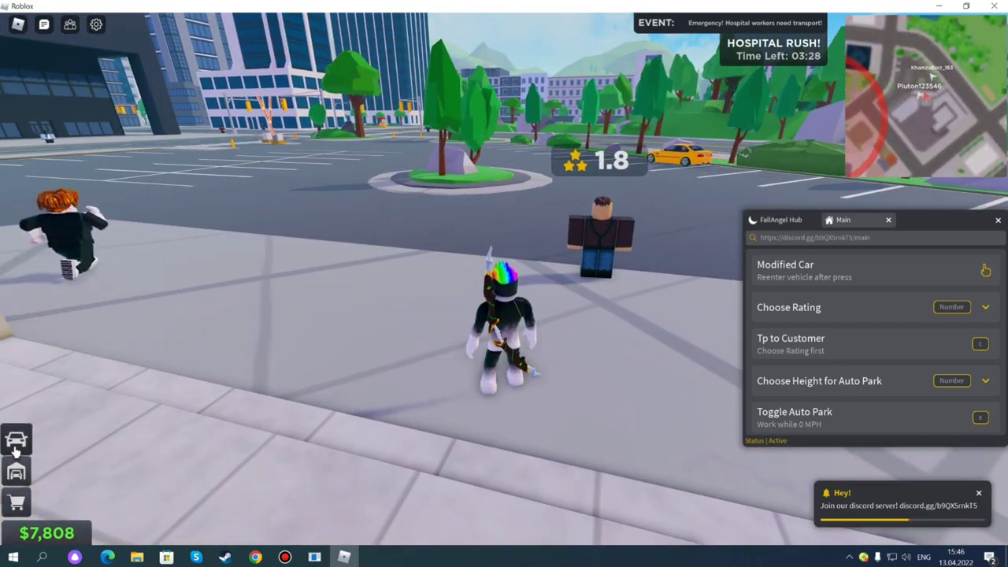
{"action": "left_click", "coordinate": [15, 443]}
{"action": "left_click", "coordinate": [451, 258]}
{"action": "key", "text": "w"}
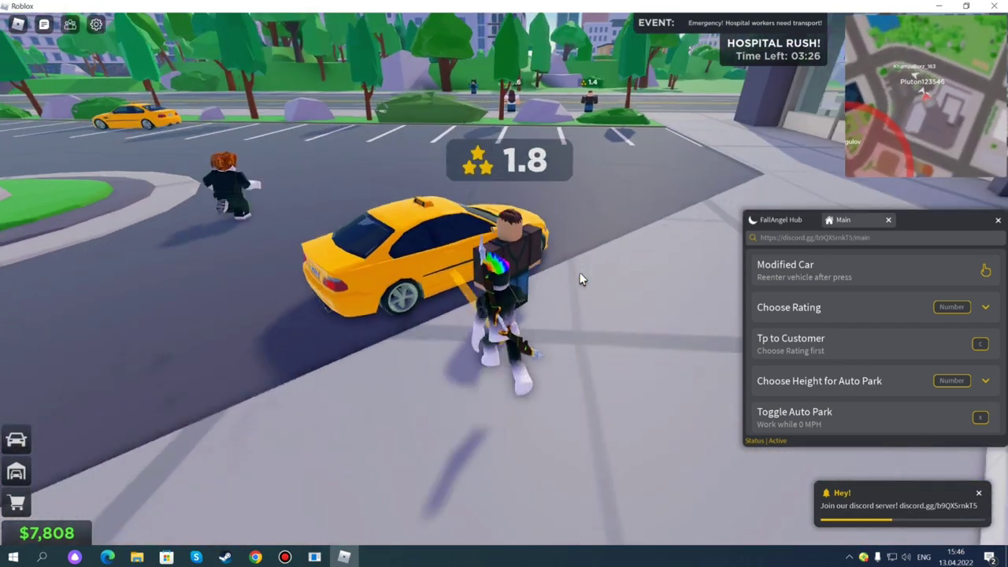
{"action": "key", "text": "f"}
{"action": "key", "text": "c"}
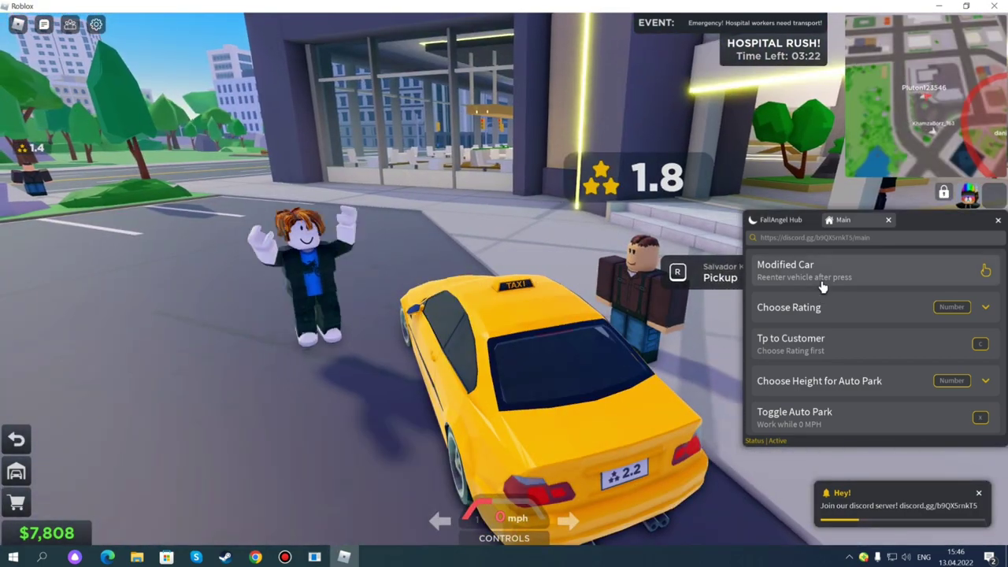
Step: Apply the Modified Car option from FallAngel Hub, re-enter the taxi, and drive it across the parking lot
{"action": "left_click", "coordinate": [817, 284]}
{"action": "key", "text": "f"}
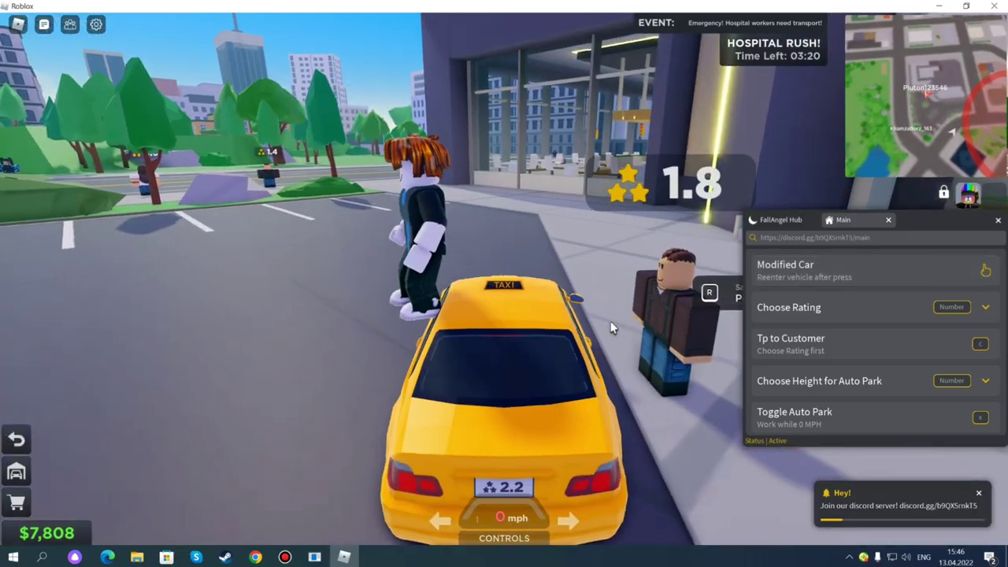
{"action": "key", "text": "w"}
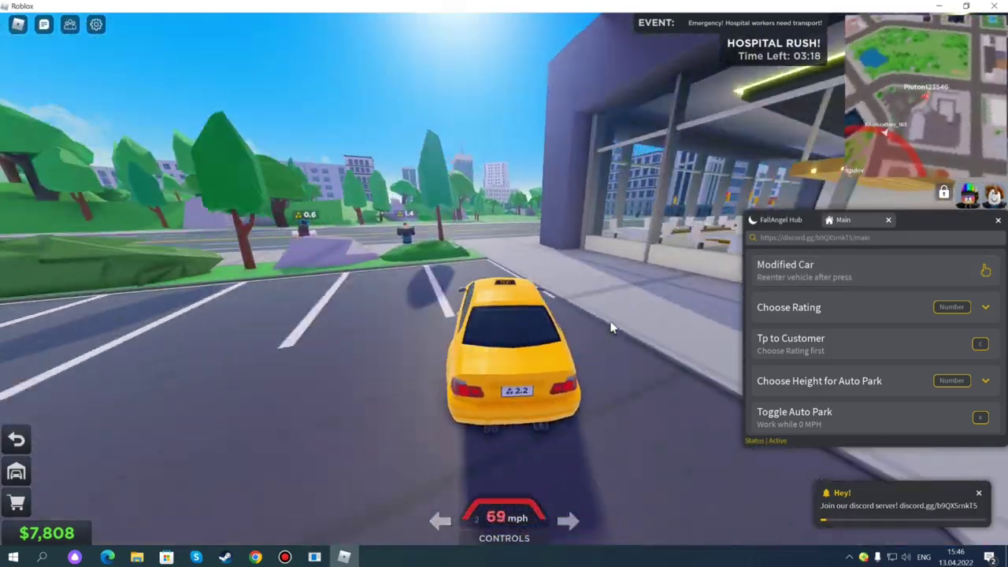